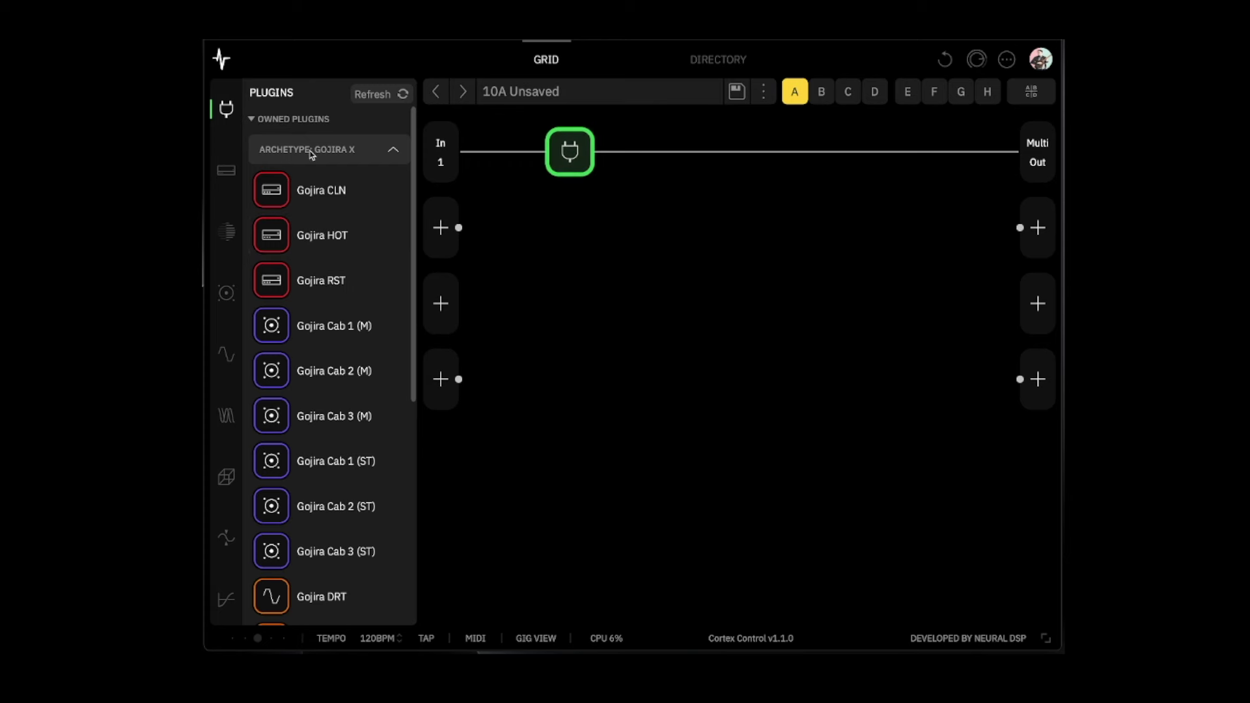
- Place Plini Crunch on the grid with Plini Comp just ahead of it
left_click(338, 155)
left_click(339, 184)
left_click_drag(306, 271, 569, 151)
left_click(445, 151)
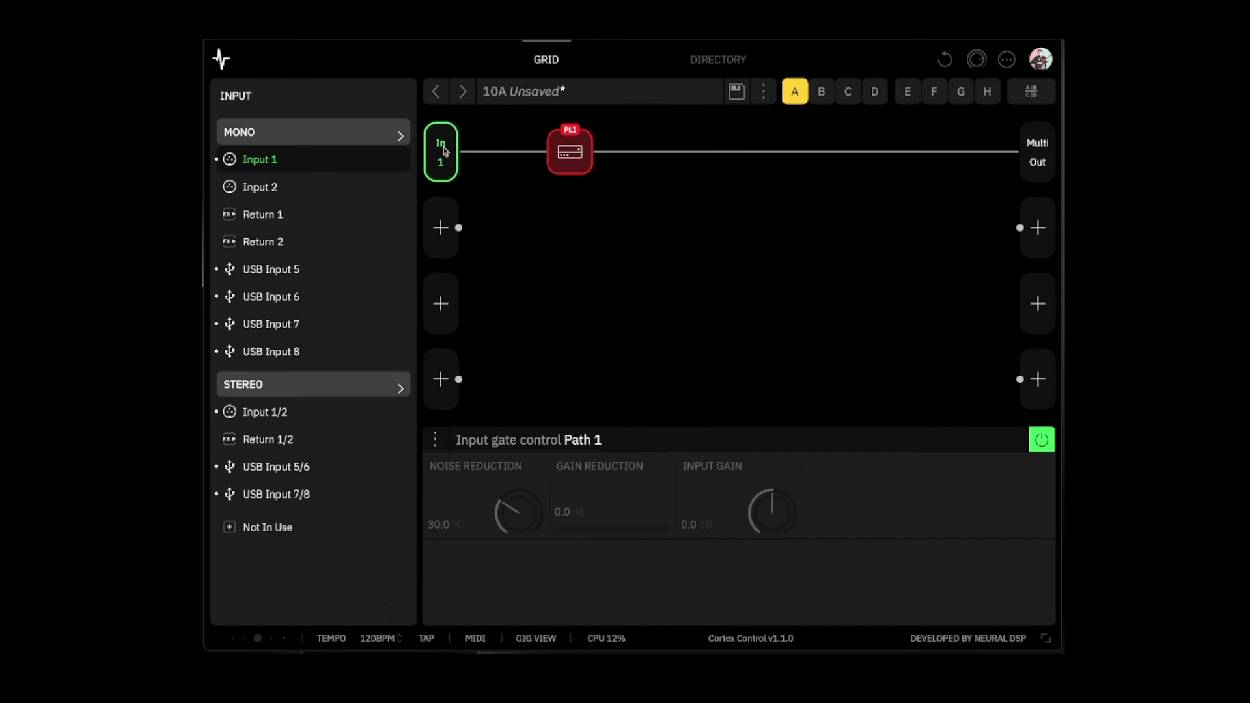
left_click(502, 151)
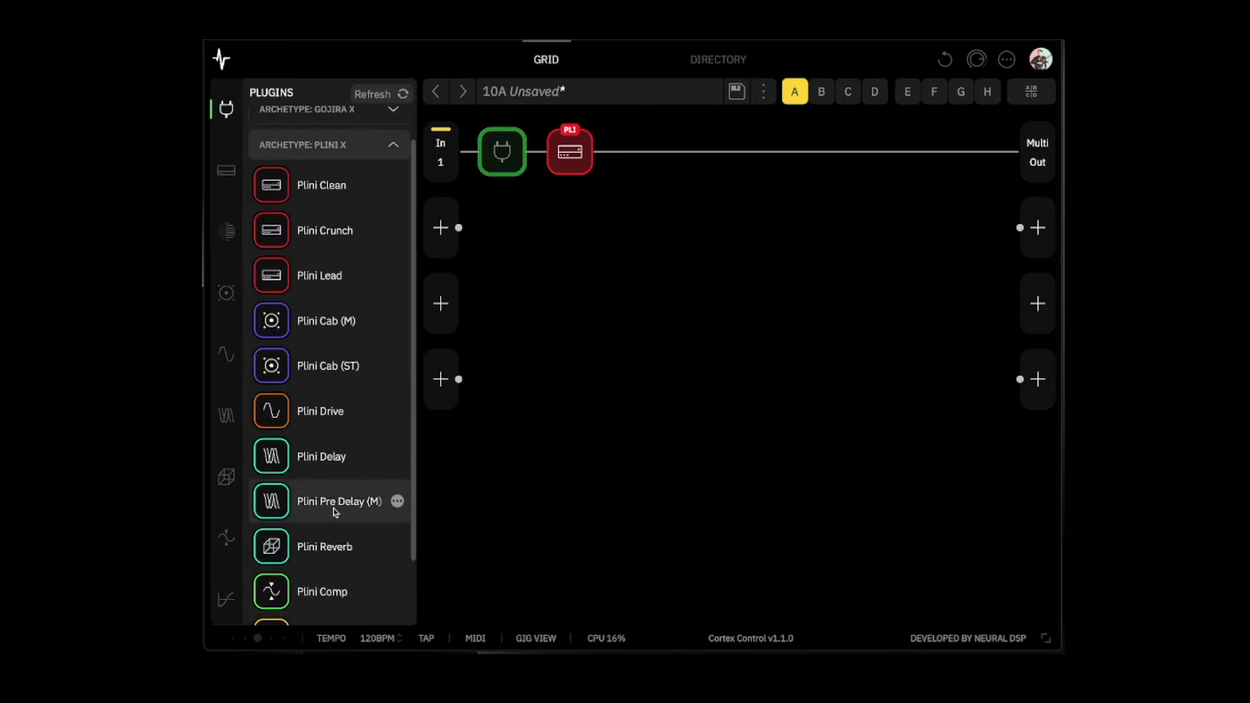
left_click(325, 593)
left_click_drag(573, 150, 636, 151)
left_click_drag(502, 151, 571, 153)
- Add Gojira Cab 2 (M) and then Gojira REV after the amp
left_click(326, 147)
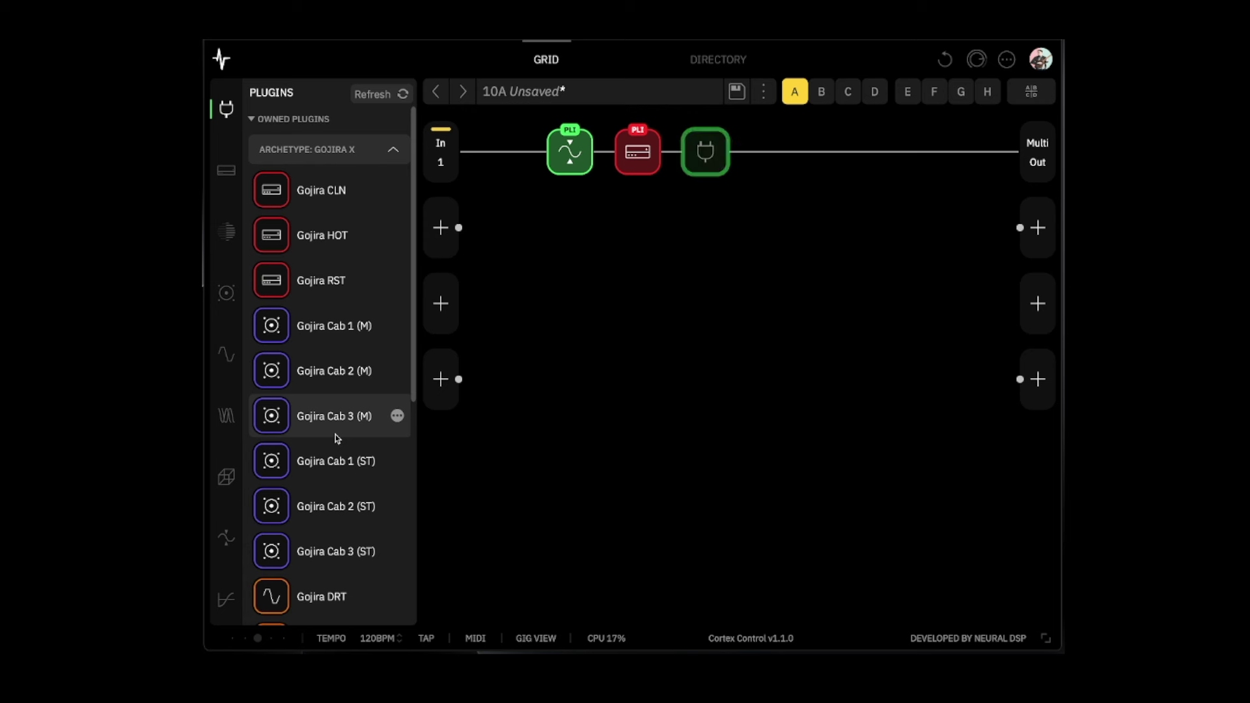
double_click(327, 374)
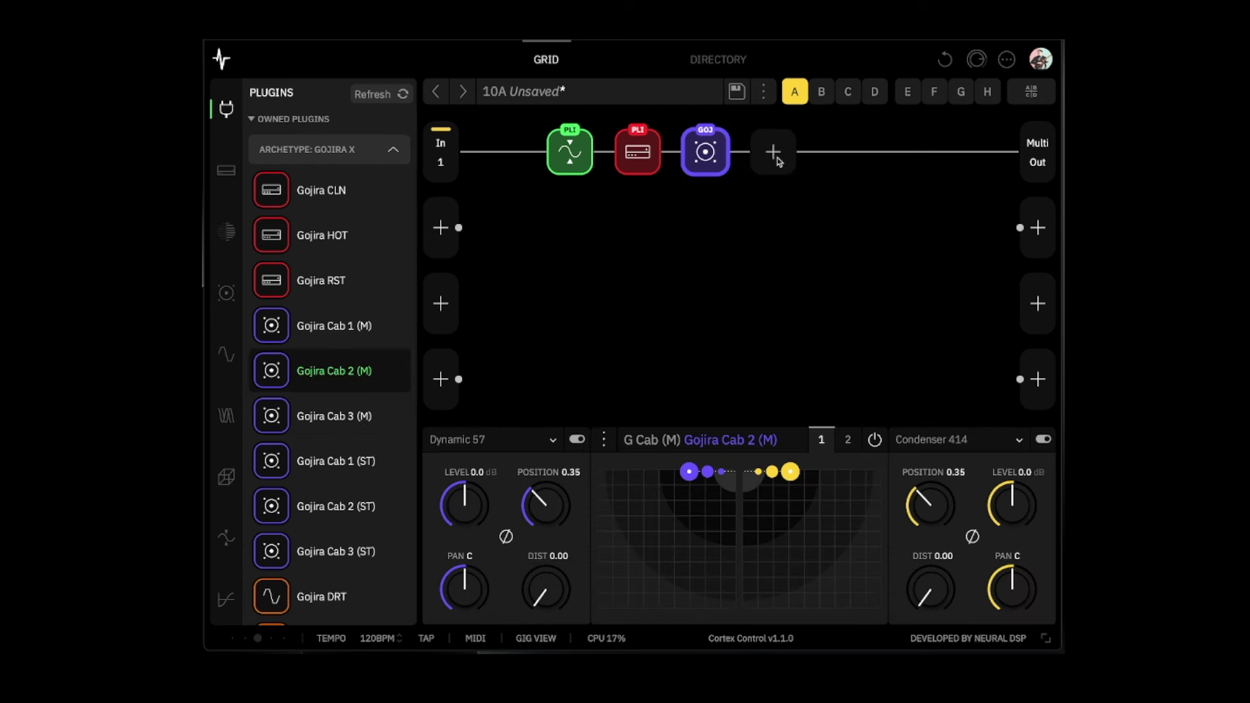
left_click(774, 154)
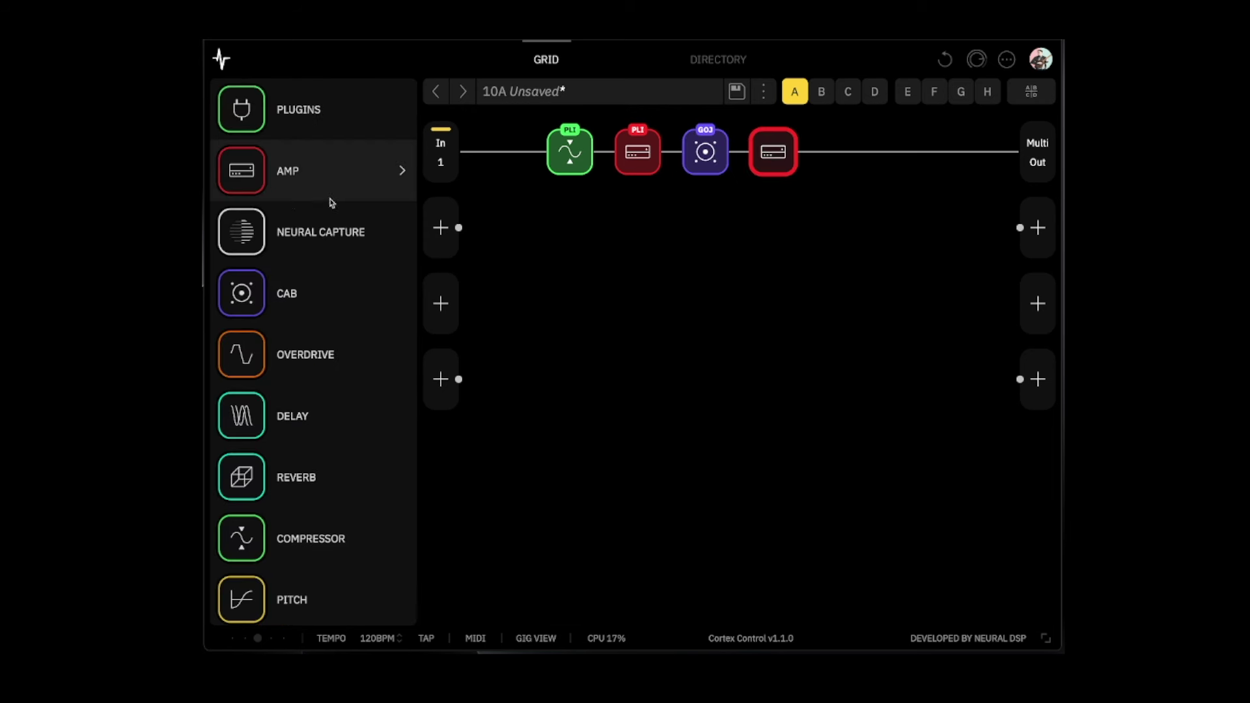
left_click(310, 104)
scroll(326, 547, "down", 5)
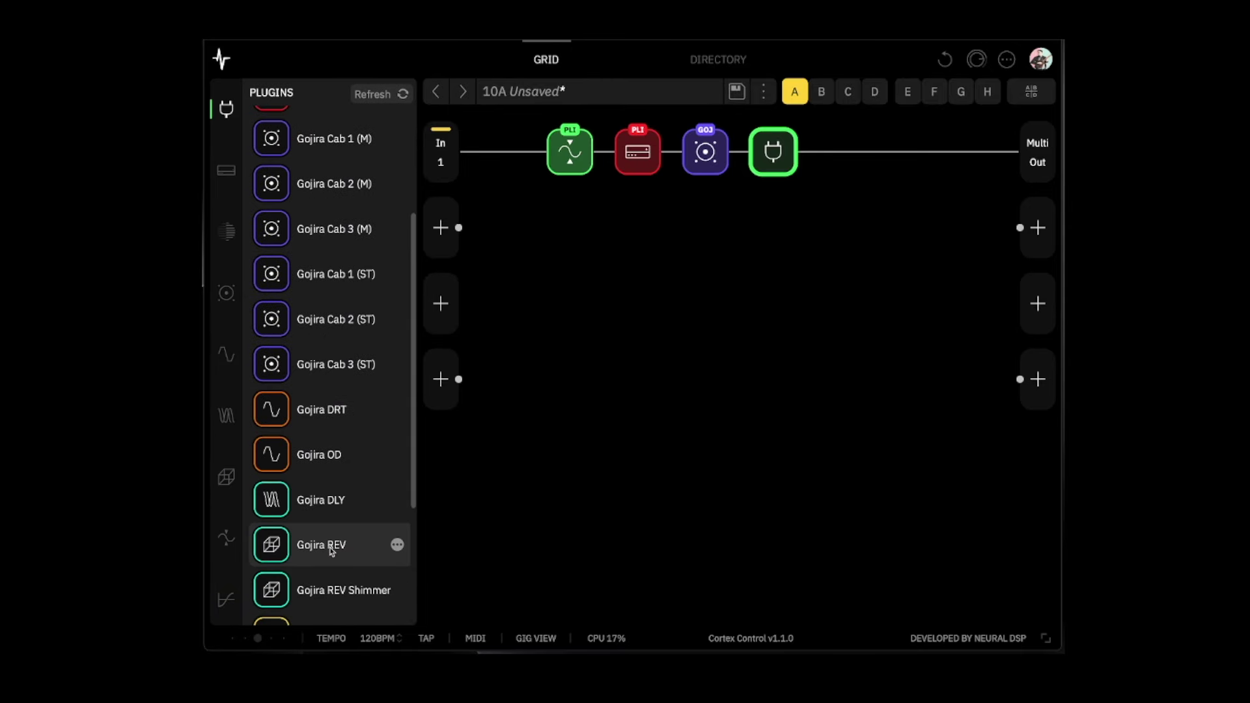
left_click(331, 553)
- Insert an empty block before Gojira REV and browse to the EQ models for it
left_click(778, 162)
left_click(310, 104)
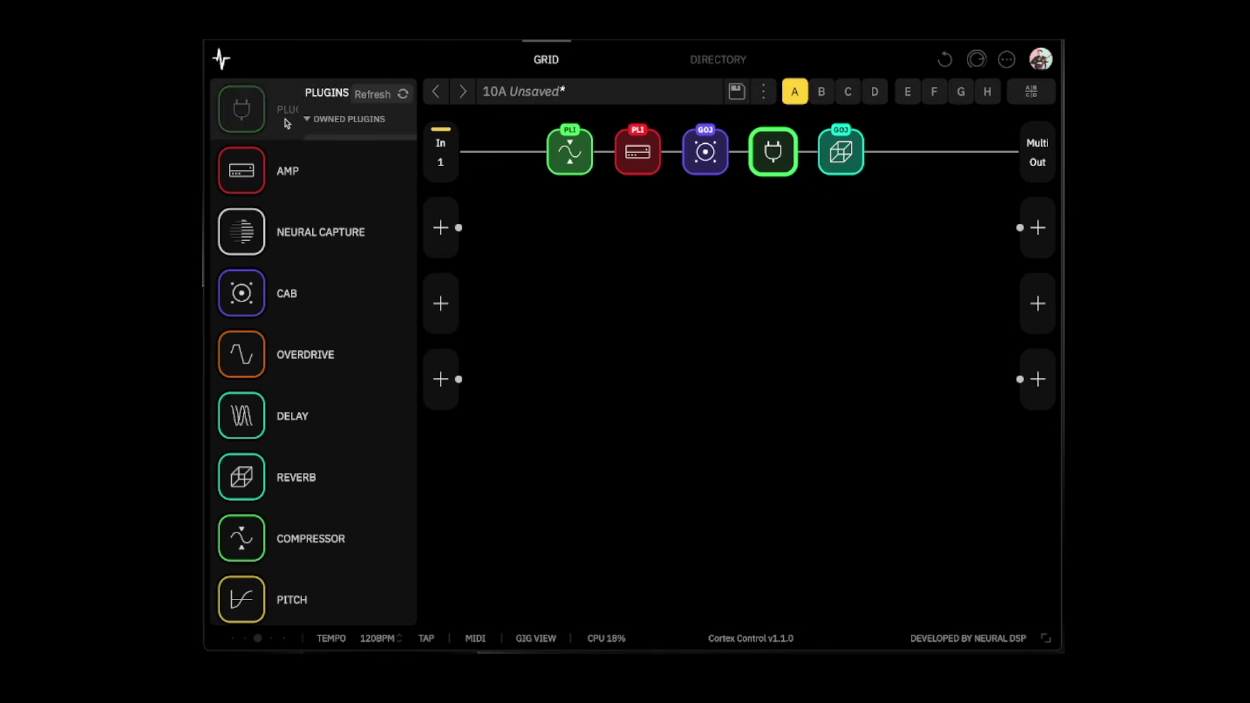
scroll(320, 473, "down", 3)
scroll(320, 474, "down", 3)
scroll(306, 280, "up", 6)
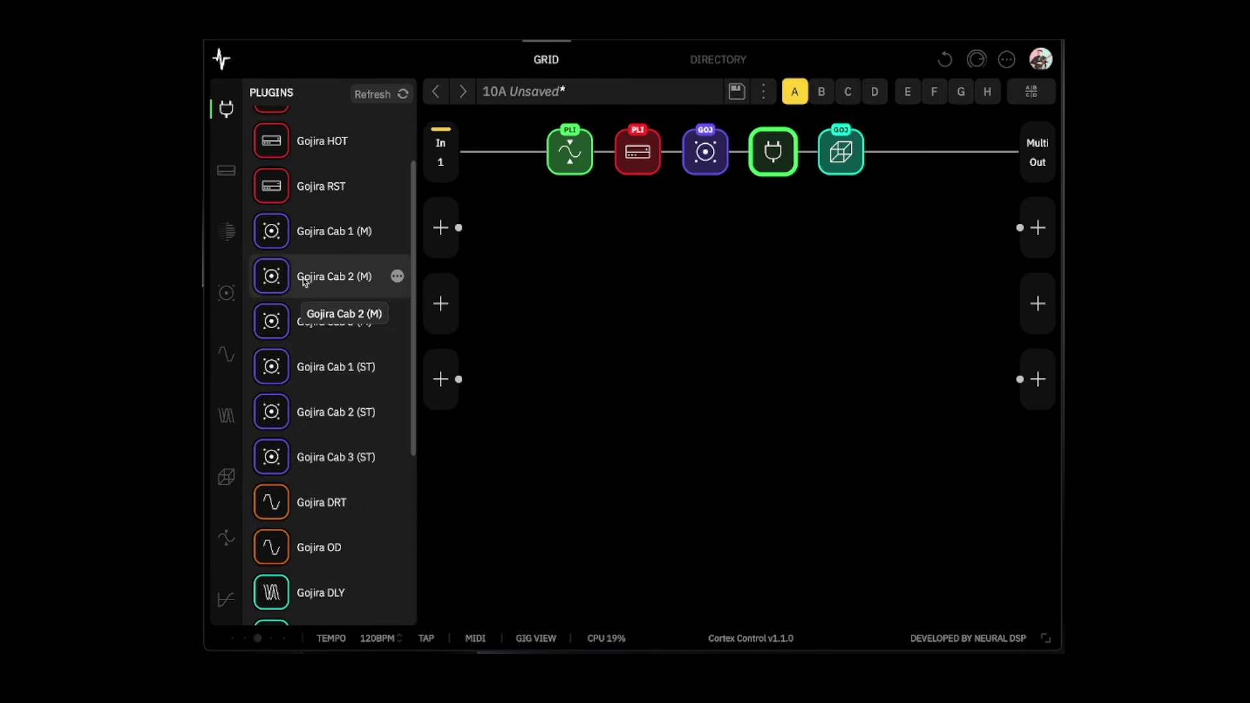
left_click(226, 170)
scroll(228, 391, "down", 4)
left_click(225, 579)
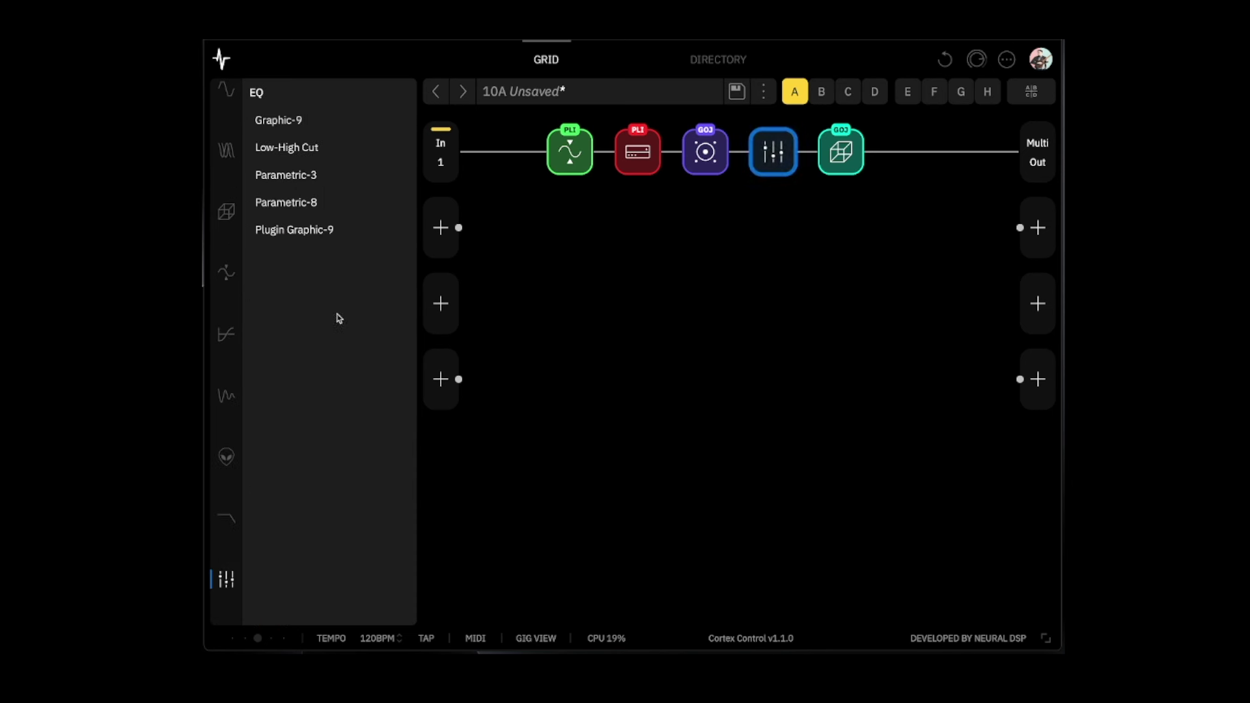
- Make the new block a Plugin Graphic-9 EQ, drop Gojira REV's mix to 11.4%, and move Plini Comp first
left_click(303, 233)
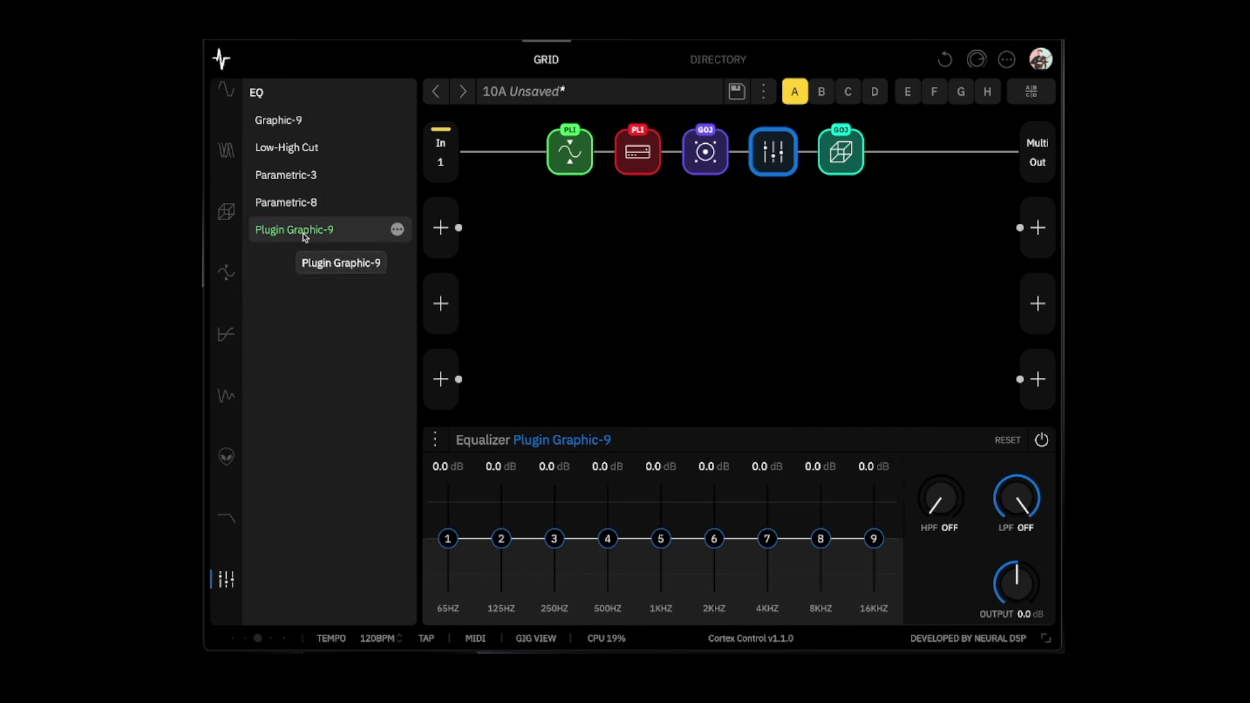
left_click(579, 163)
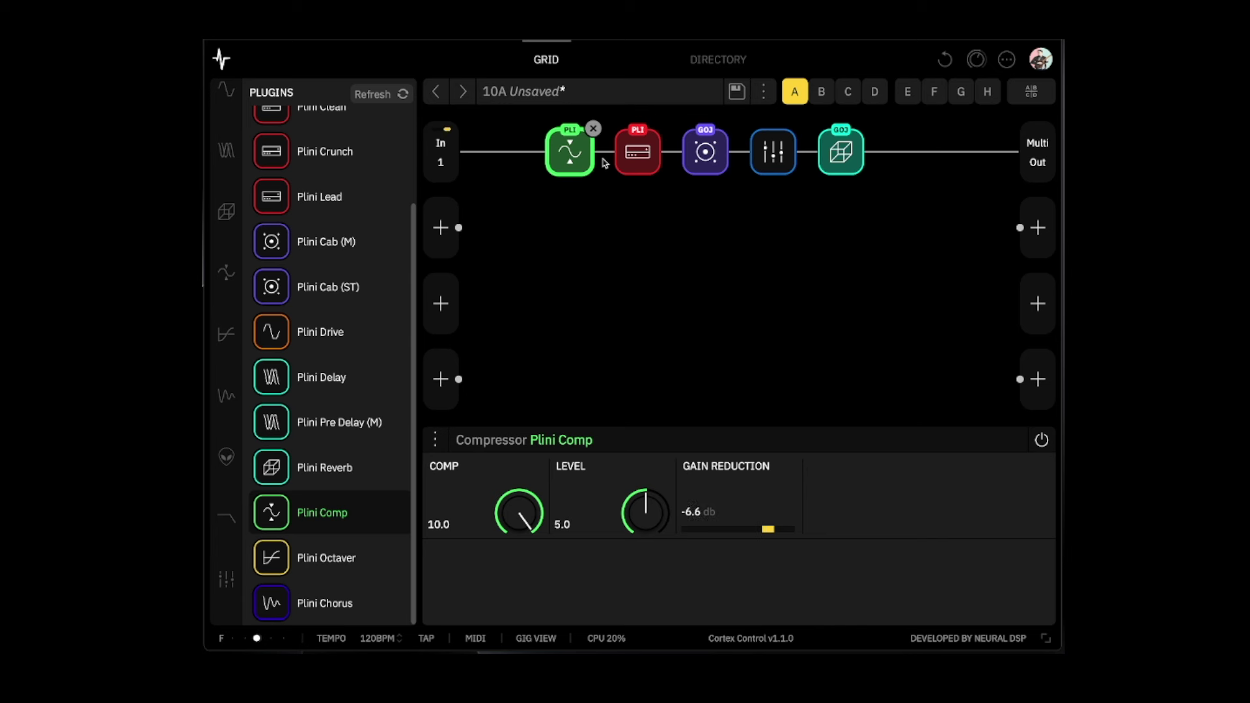
left_click(841, 151)
mouse_move(521, 532)
left_mouse_down()
mouse_move(522, 583)
mouse_move(498, 540)
left_mouse_up()
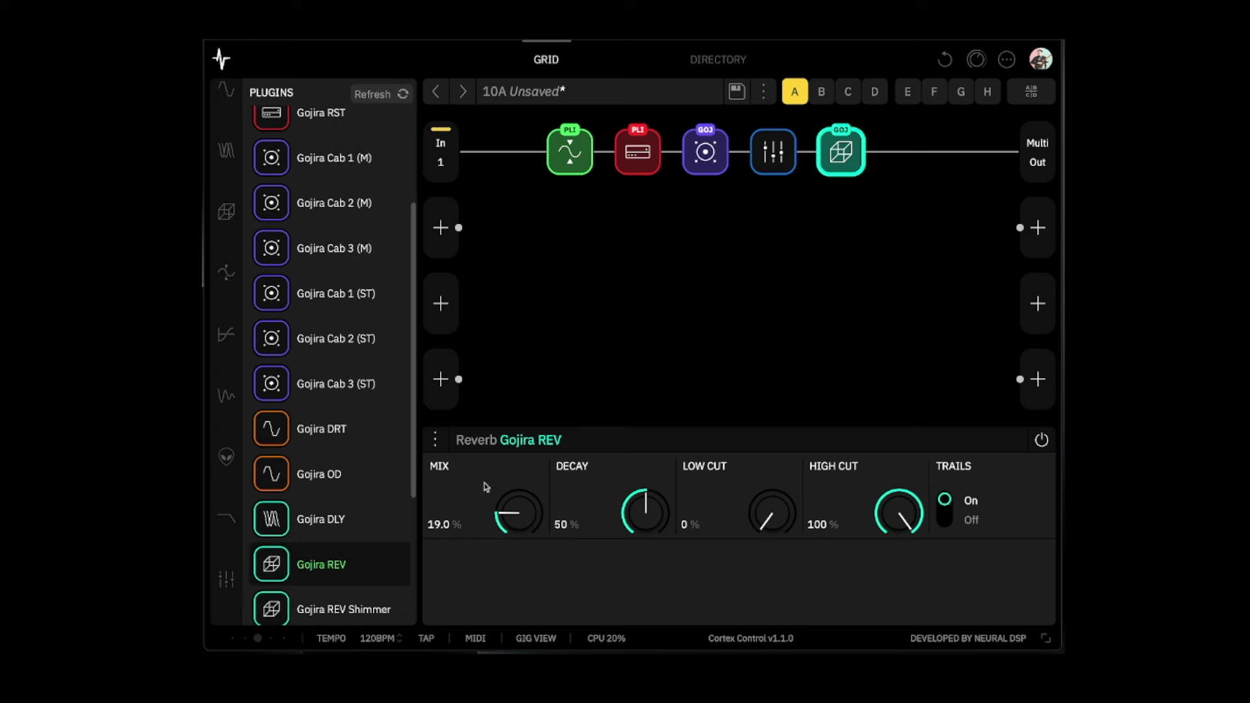
left_click_drag(494, 491, 525, 525)
left_click_drag(570, 152, 502, 152)
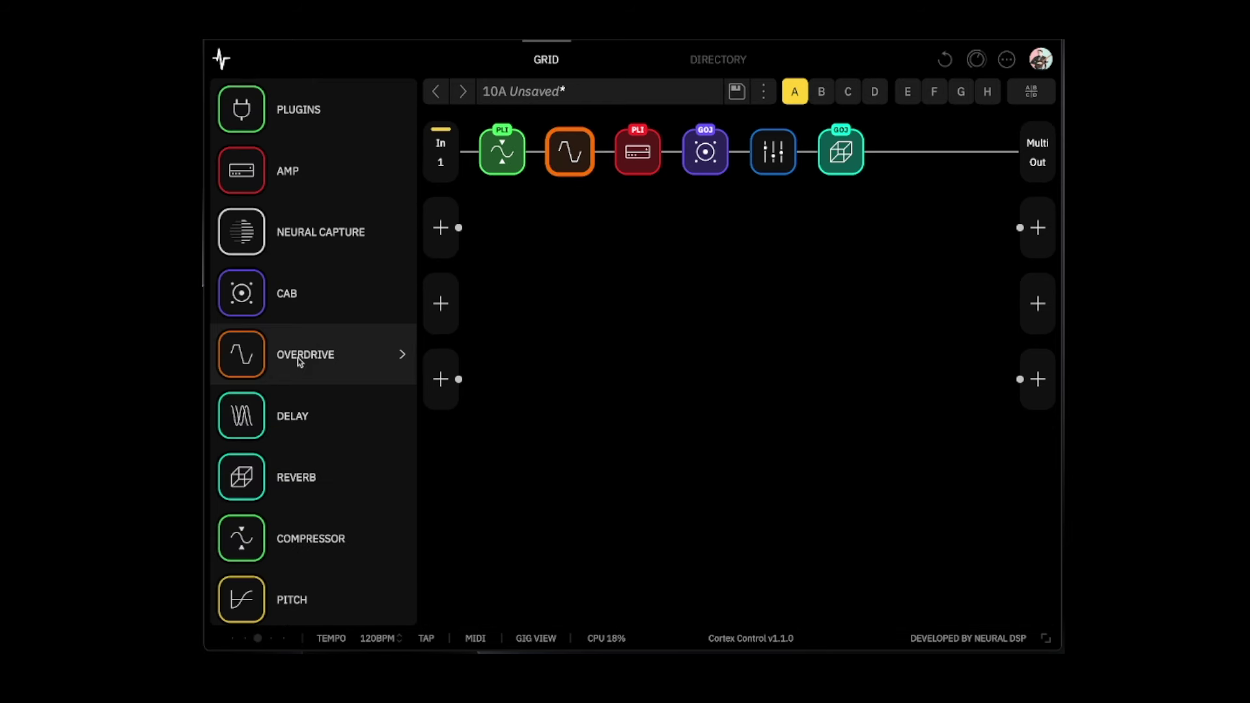
- Load Plini Drive into the second slot in FZ mode with Drive 2.3 and Tone 3.9
left_click(299, 357)
left_click(227, 117)
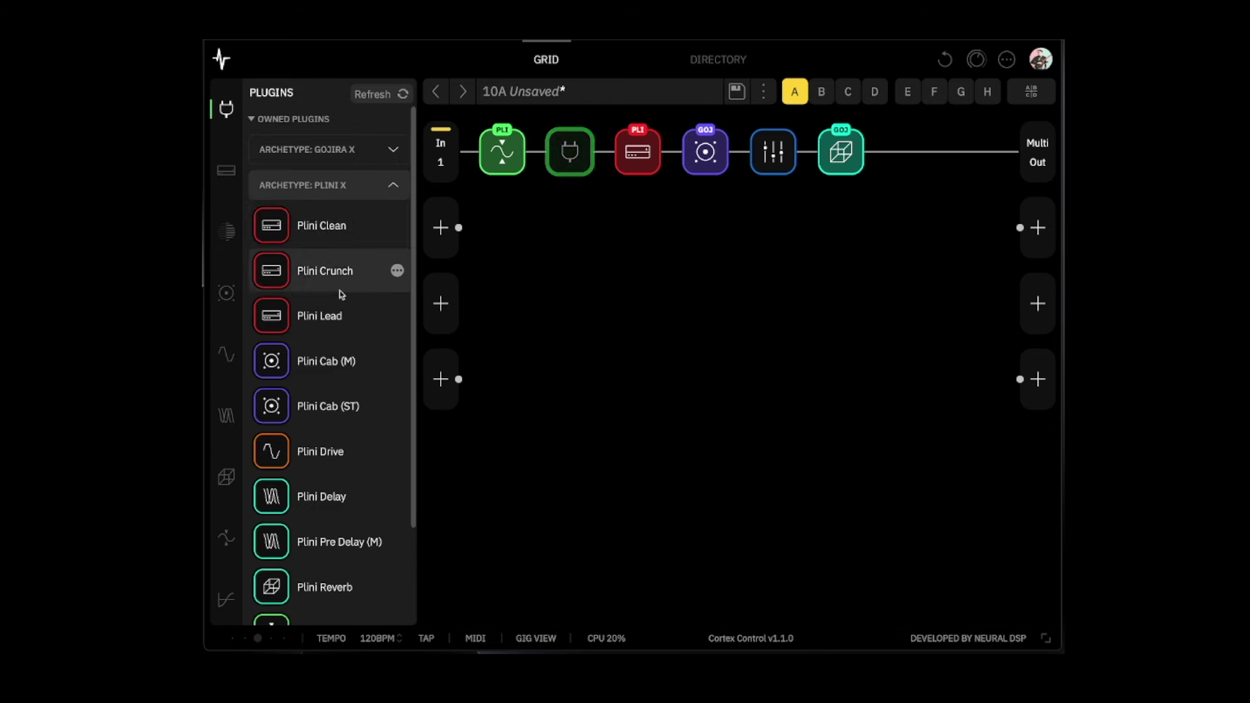
left_click_drag(329, 458, 570, 152)
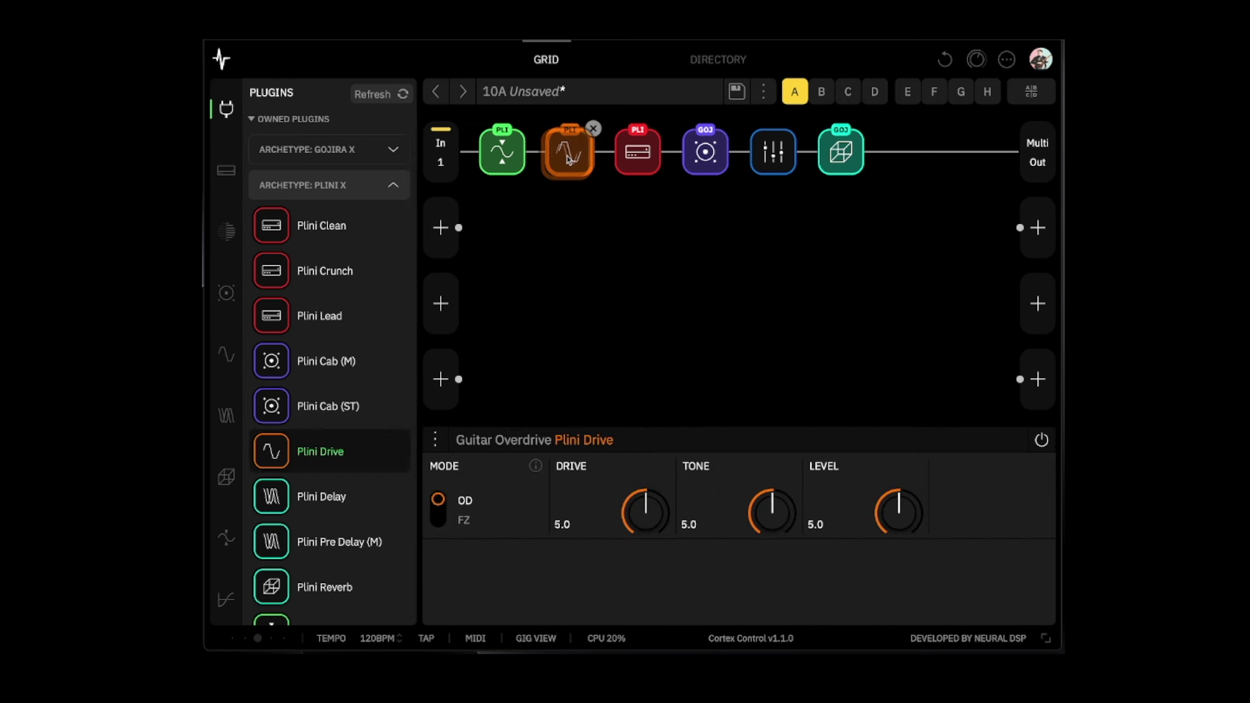
left_click(437, 514)
left_click_drag(646, 518, 662, 577)
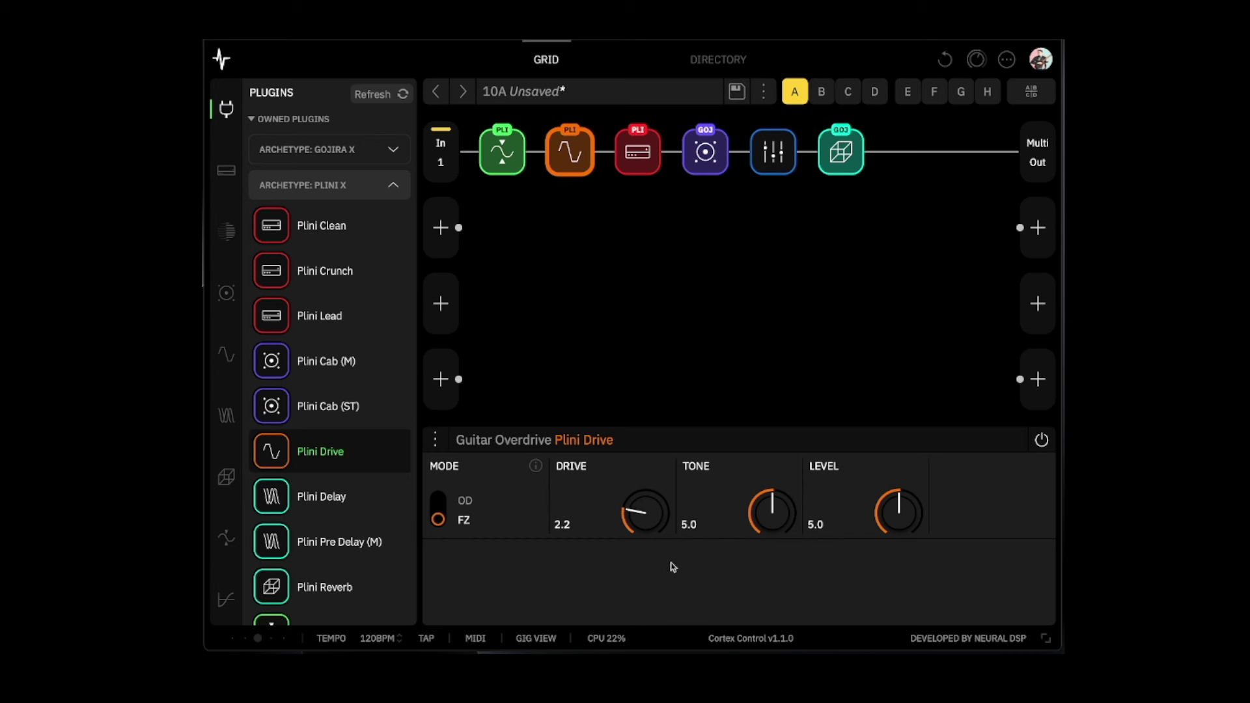
left_click_drag(778, 518, 753, 534)
mouse_move(656, 514)
left_mouse_down()
mouse_move(657, 533)
mouse_move(655, 521)
left_mouse_up()
- Set the Plini Crunch amp to Mid 4.1, Treble 3.2 and Presence 6.3
left_click(636, 166)
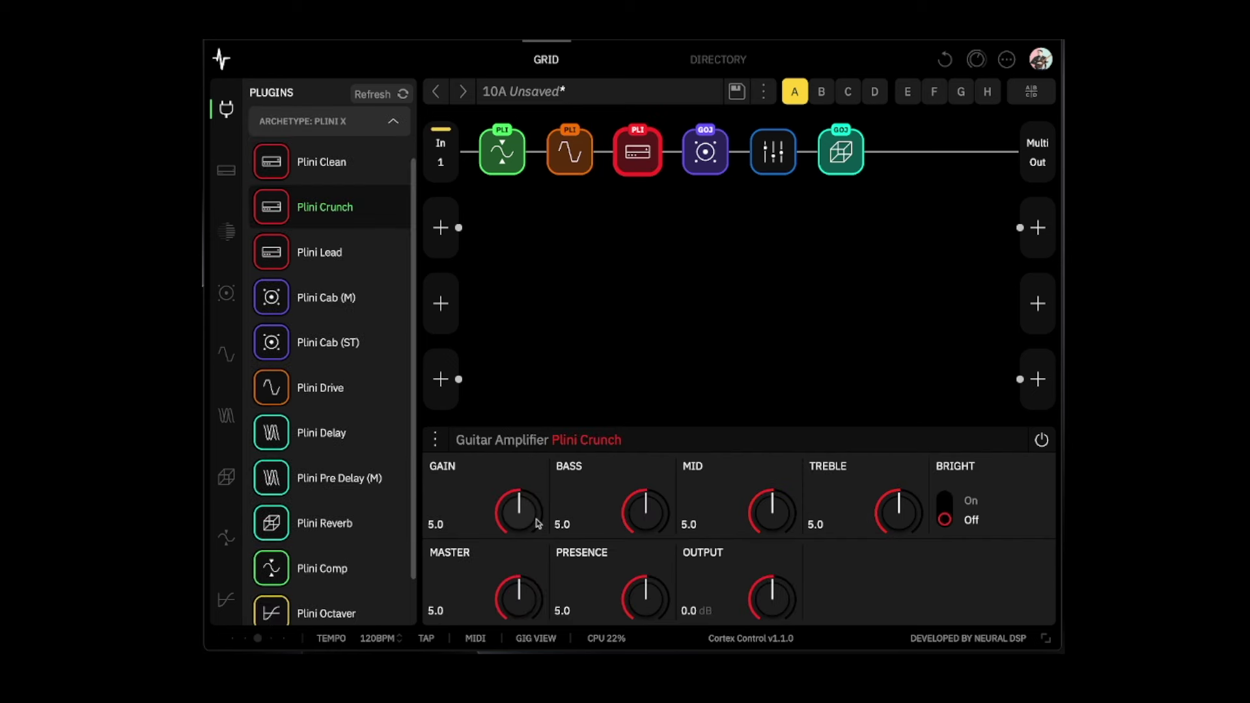
left_click_drag(772, 506, 781, 529)
left_click_drag(875, 536, 899, 555)
left_click_drag(651, 601, 649, 572)
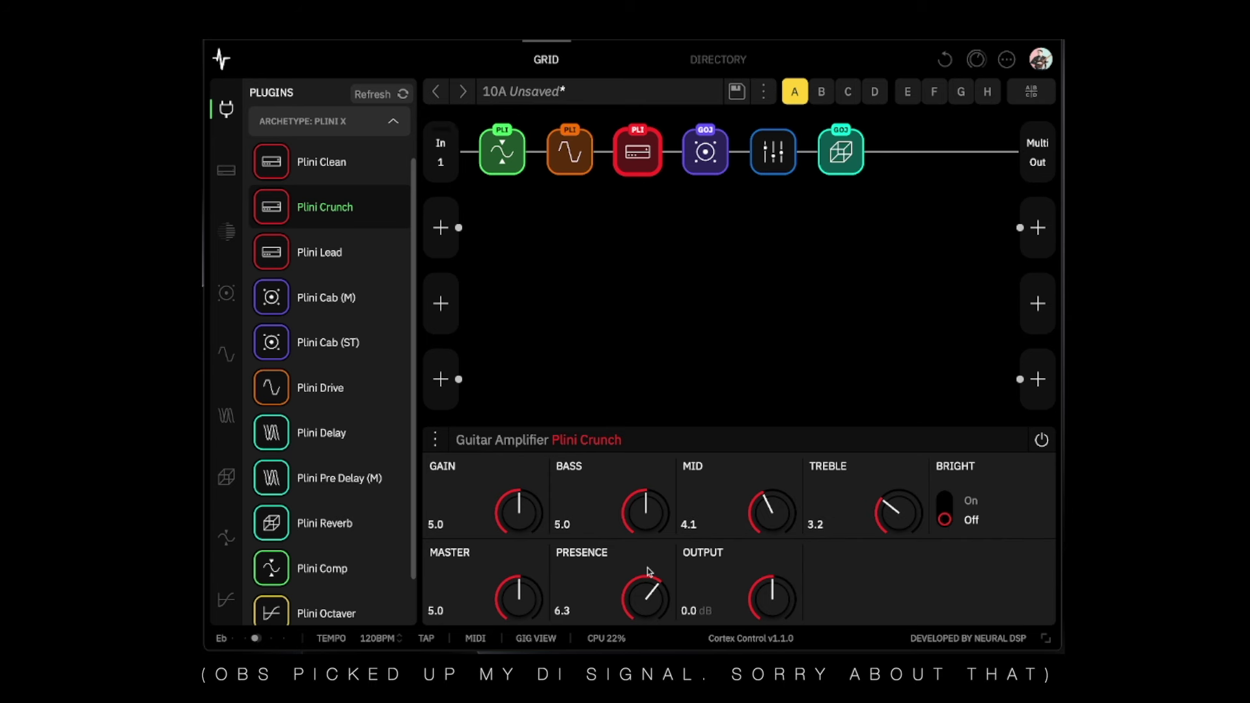
- Swap the cab's Condenser 414 second mic for a Ribbon 121, keeping Dynamic 57
left_click(716, 140)
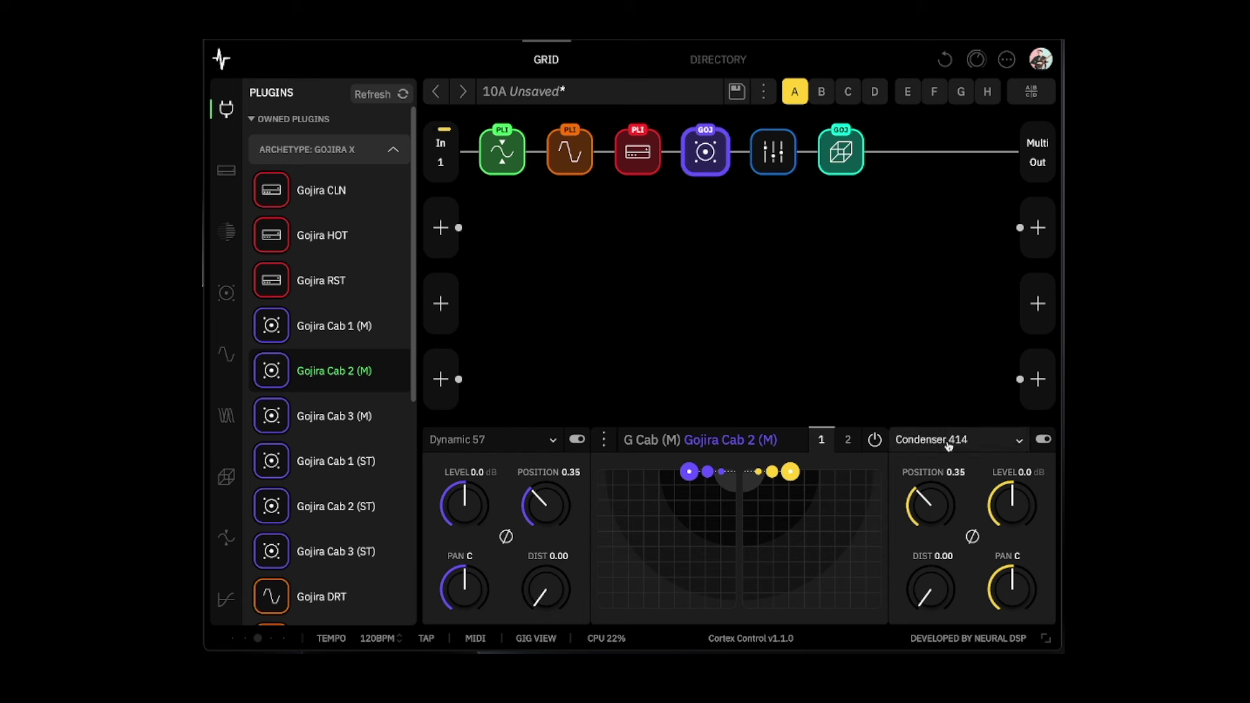
left_click(918, 442)
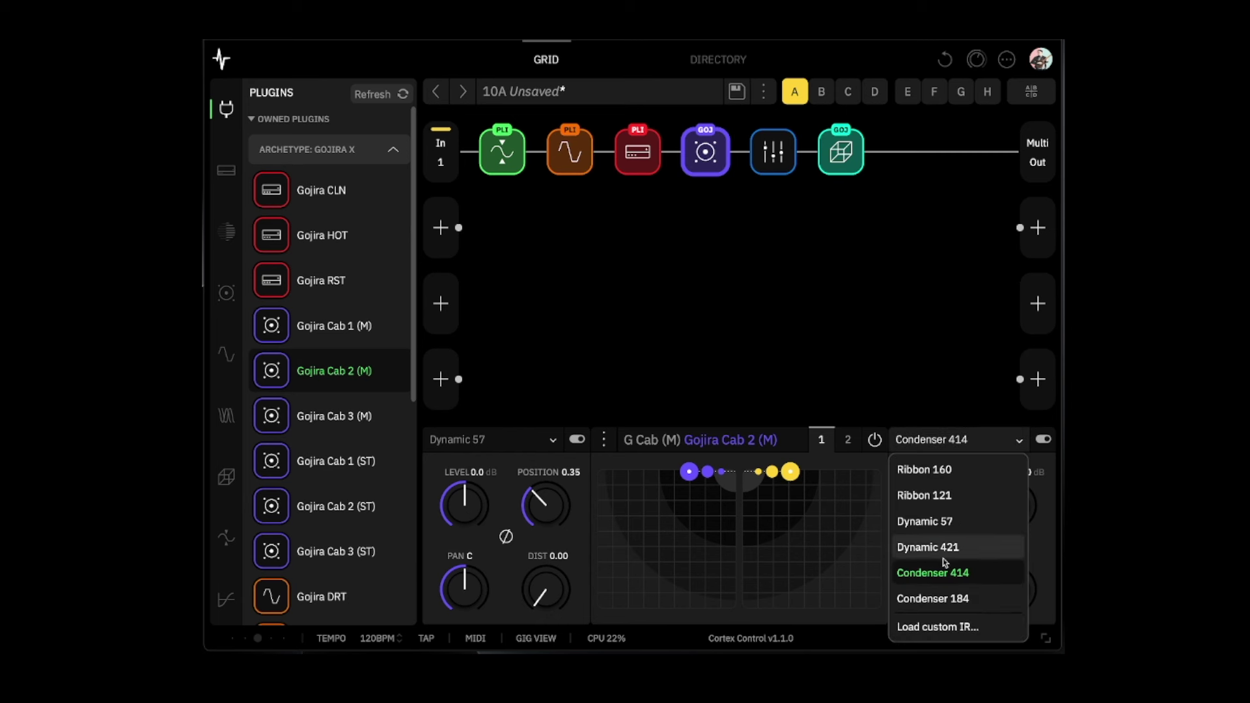
left_click(962, 500)
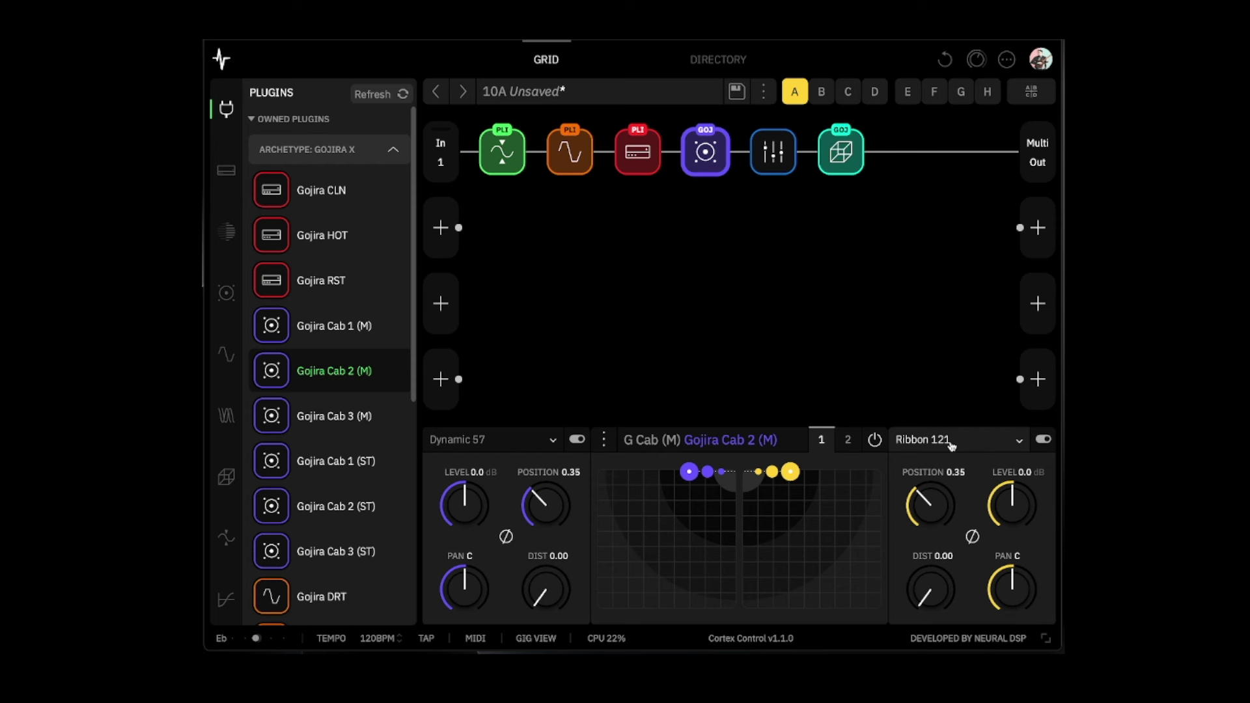
- Set Plini Crunch's Gain to 5.7, Bright On, and Presence to 3.6
left_click(637, 152)
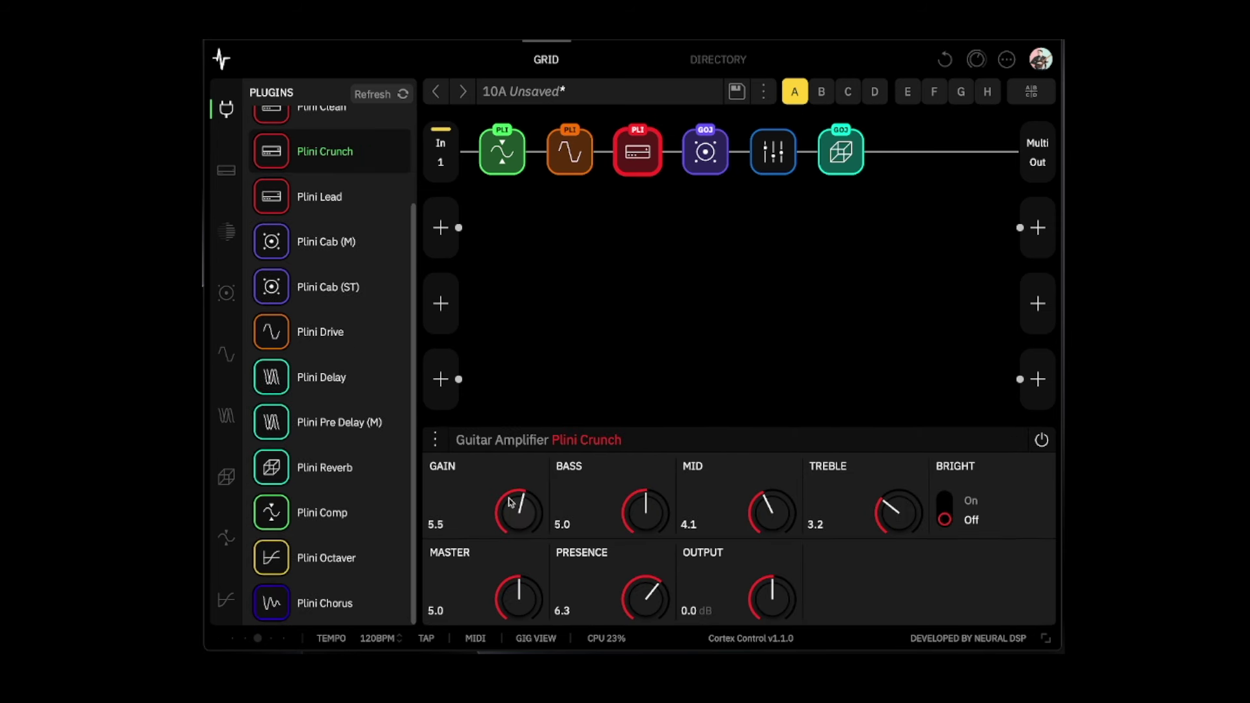
left_click_drag(509, 500, 509, 493)
left_click(942, 505)
left_click_drag(643, 601, 659, 635)
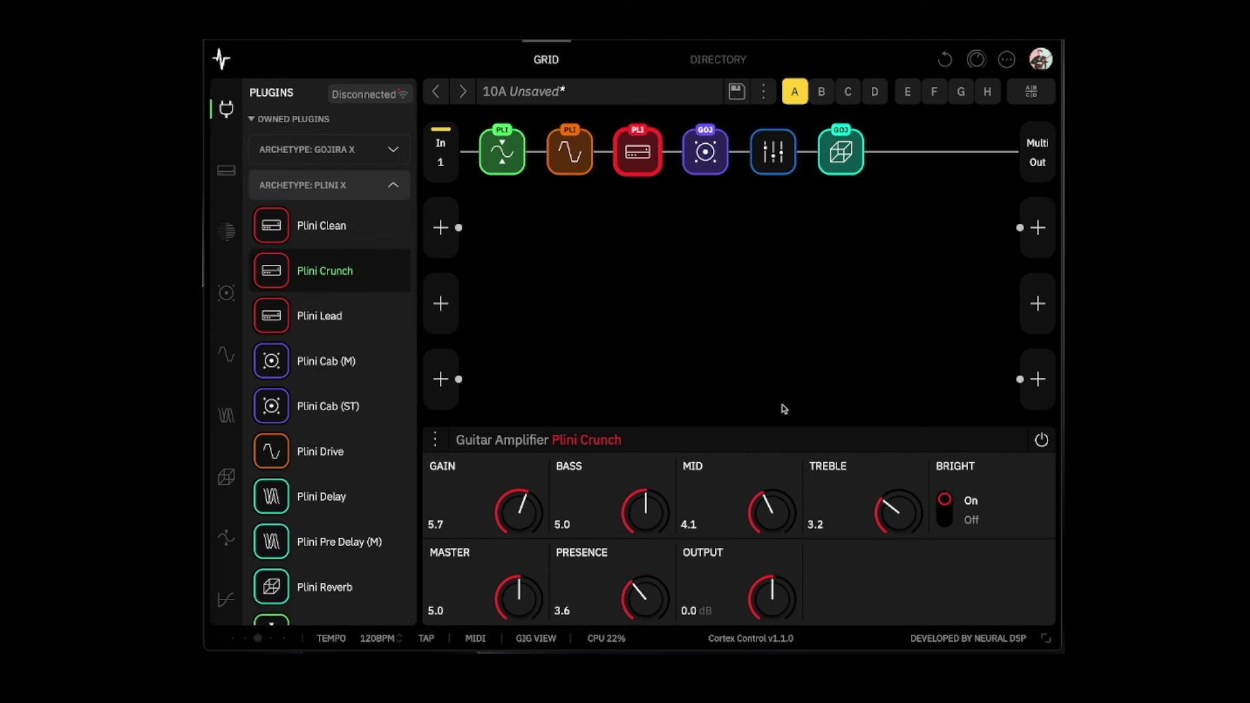
- On the Graphic-9 EQ, cut 1kHz, boost 125Hz 1.5 dB, set 500Hz -0.9 dB, 2kHz +1.5 dB
left_click(766, 153)
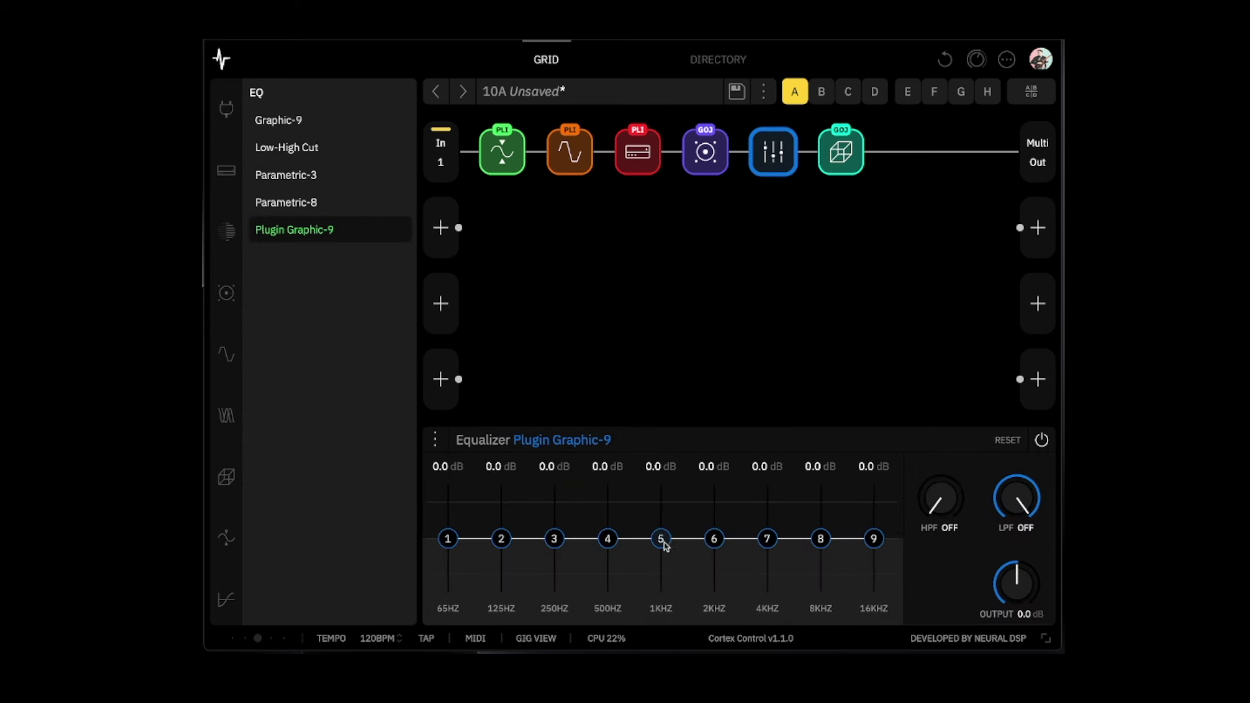
left_click_drag(664, 546, 659, 552)
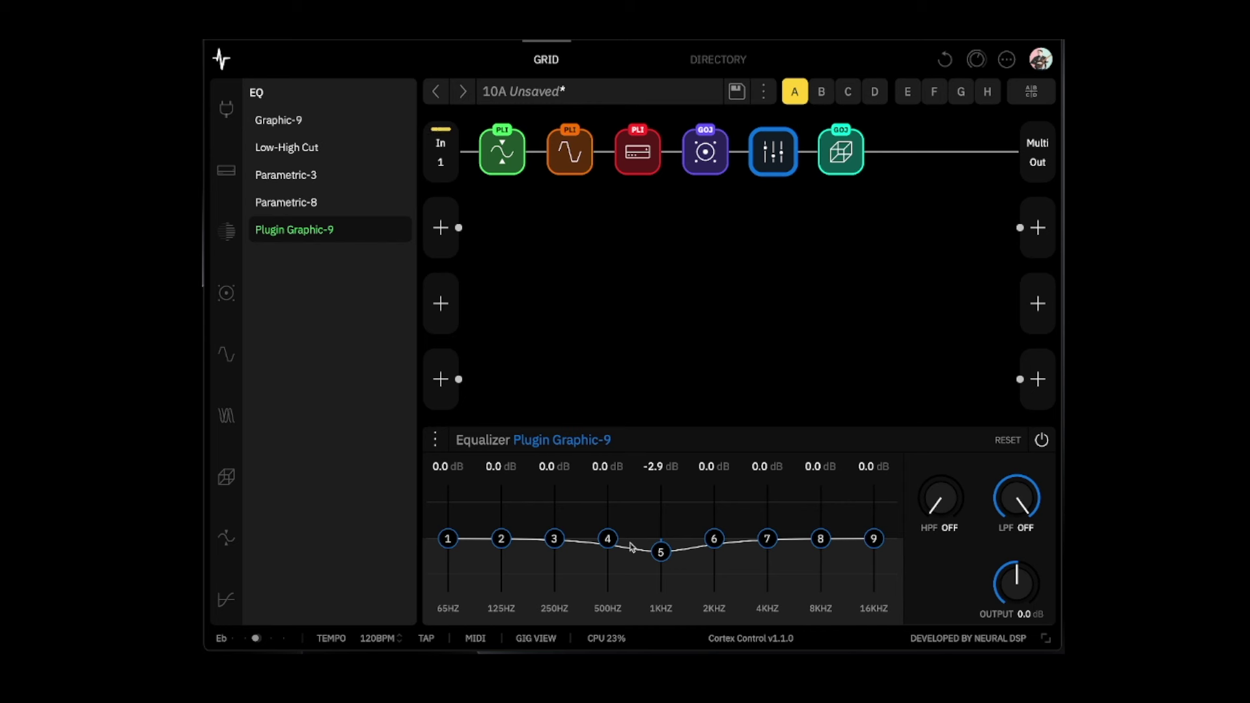
left_click_drag(499, 538, 493, 527)
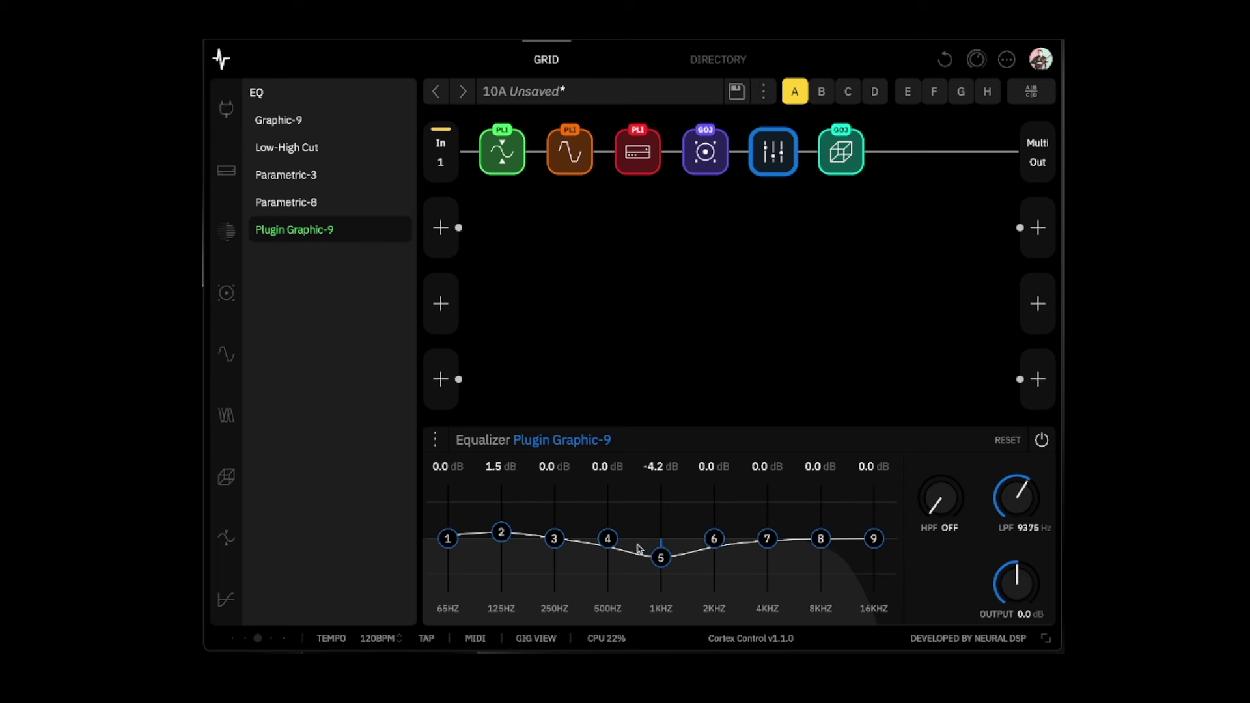
left_click_drag(608, 542, 609, 549)
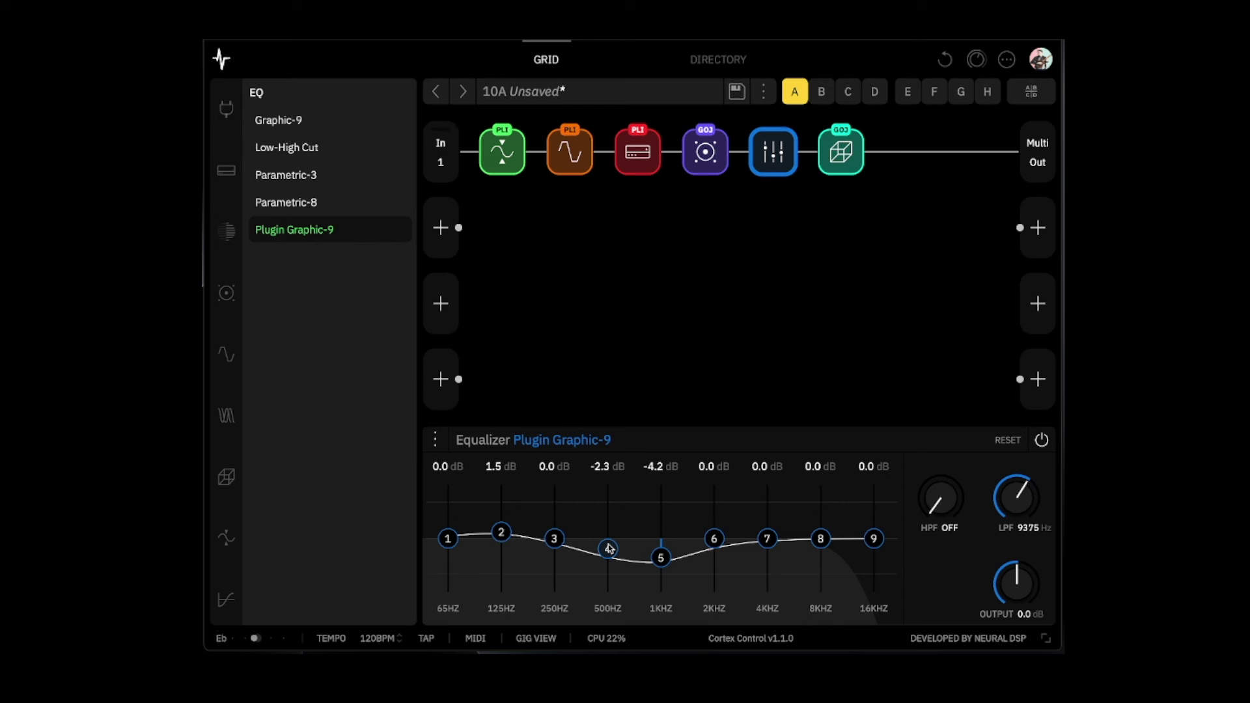
left_click_drag(609, 549, 584, 533)
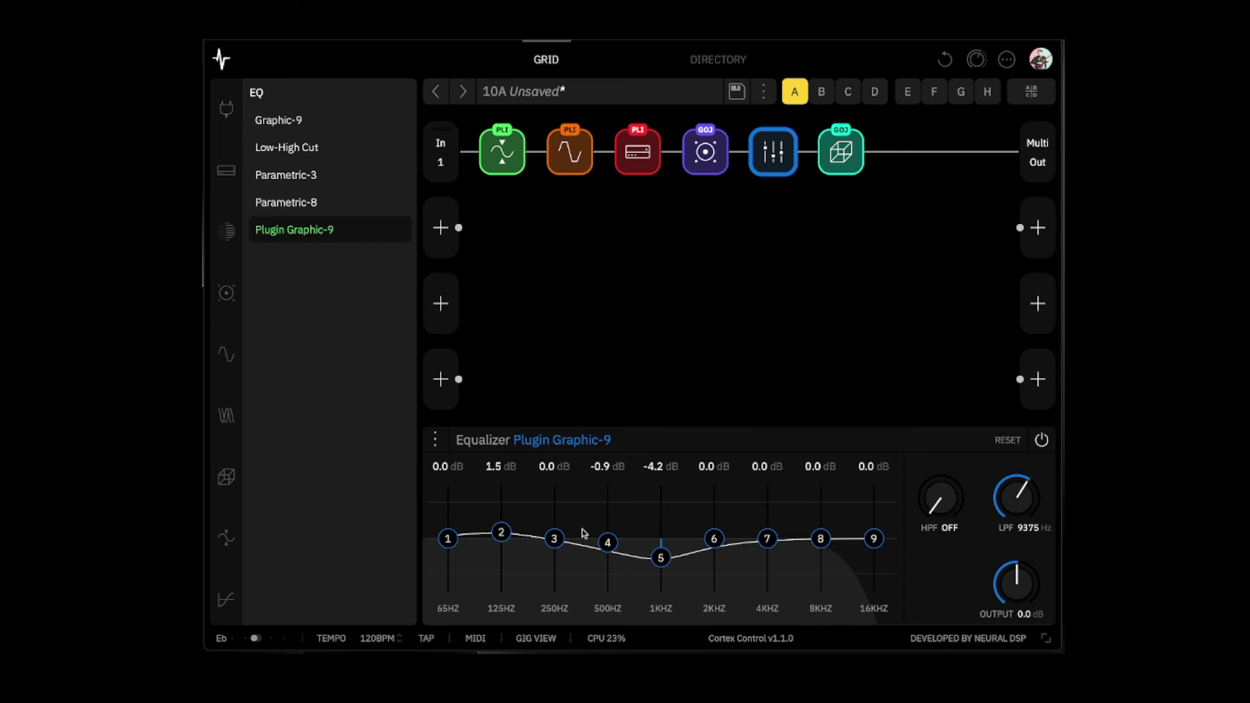
left_click_drag(714, 538, 718, 534)
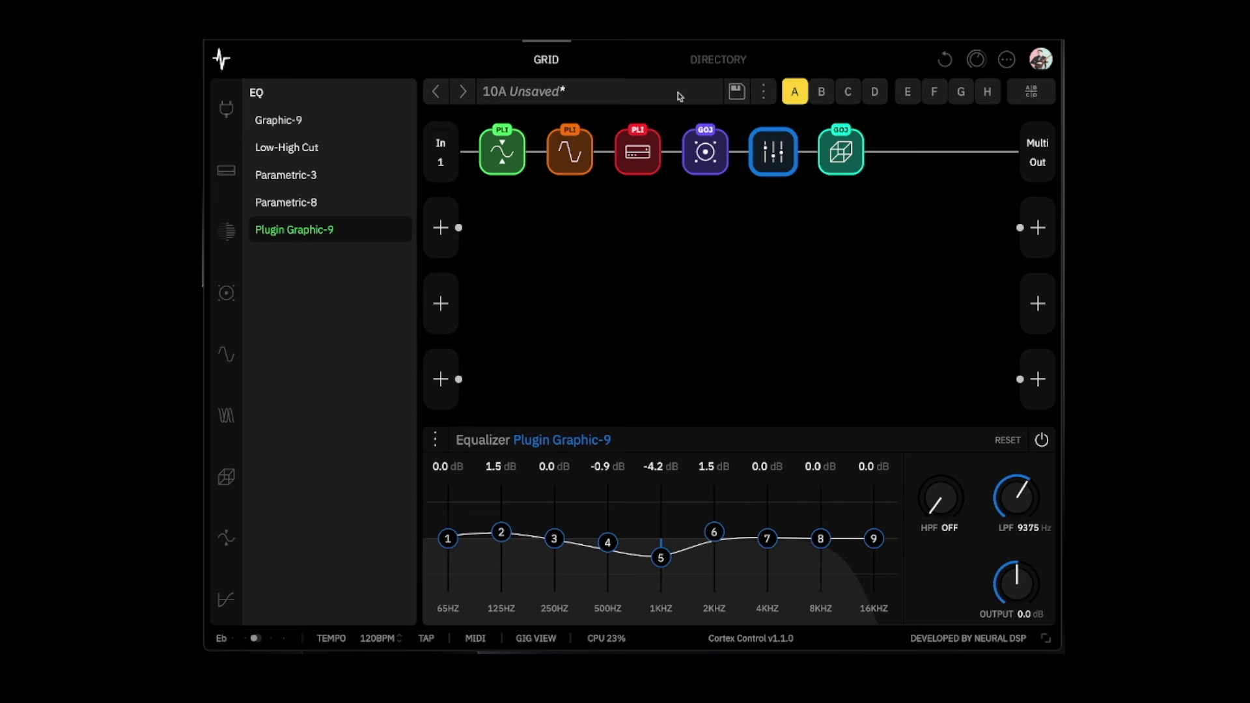
- Begin saving the preset under the name 'Dirty Coil QC'
left_click(705, 149)
left_click(736, 91)
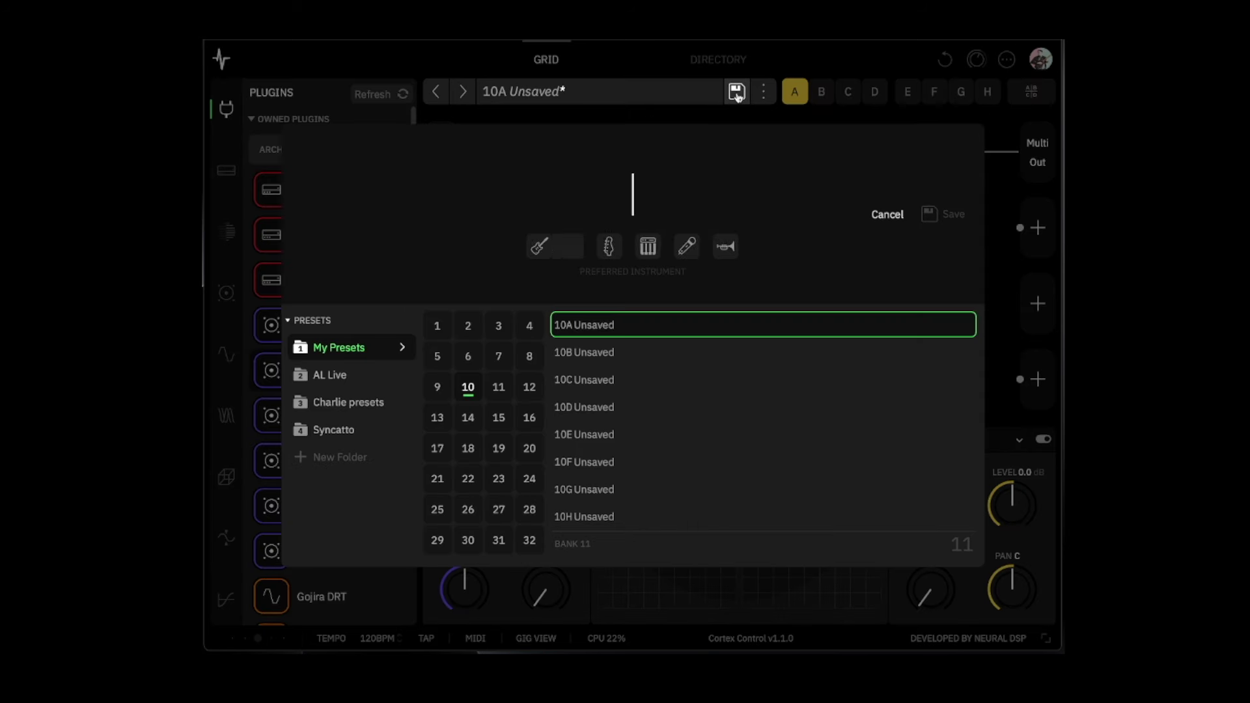
type("Dirty")
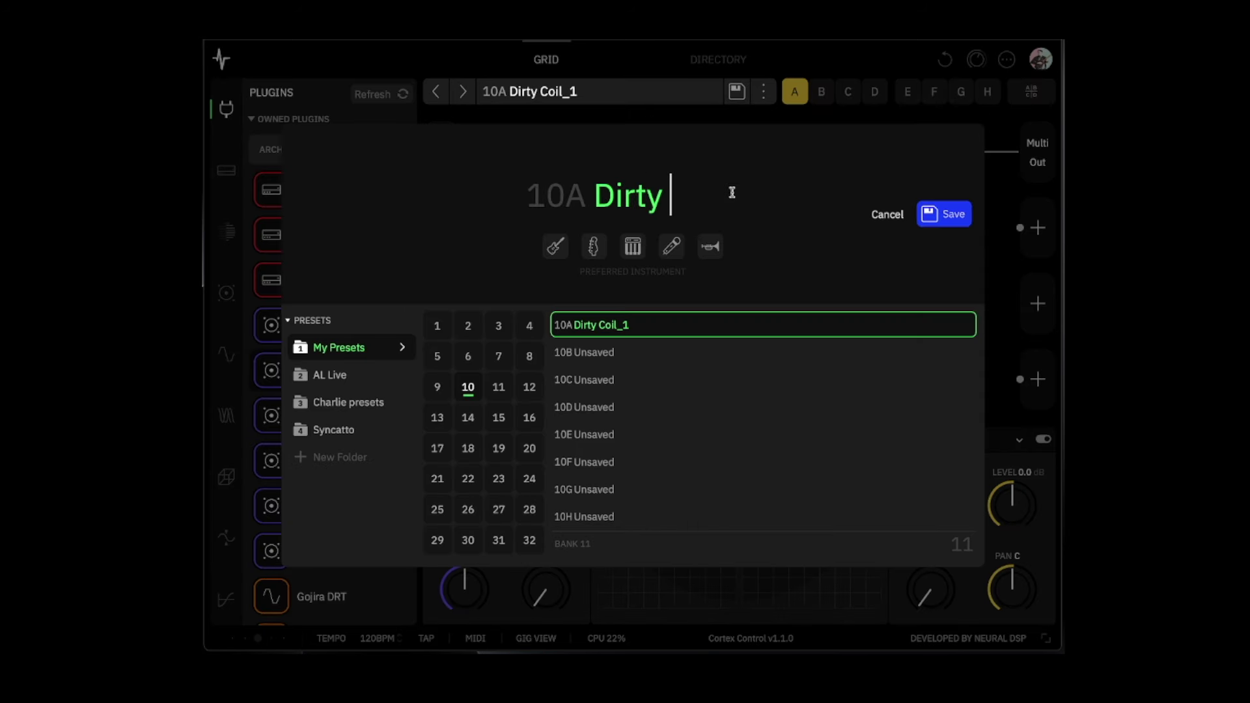
type(" Coil QC")
- Confirm the 10A save, then lay out Plini Comp, Gojira CLN and Plini Cab (M) on 10B
key("Return")
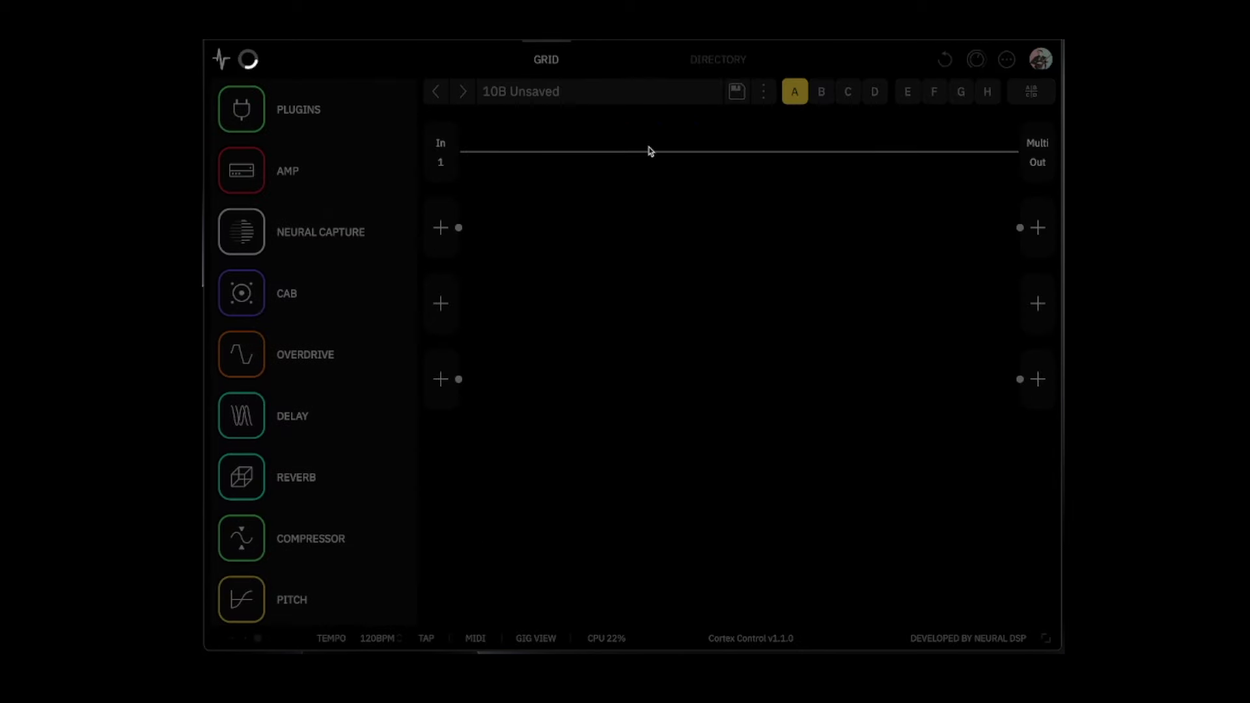
left_click_drag(315, 196, 569, 160)
scroll(315, 430, "down", 5)
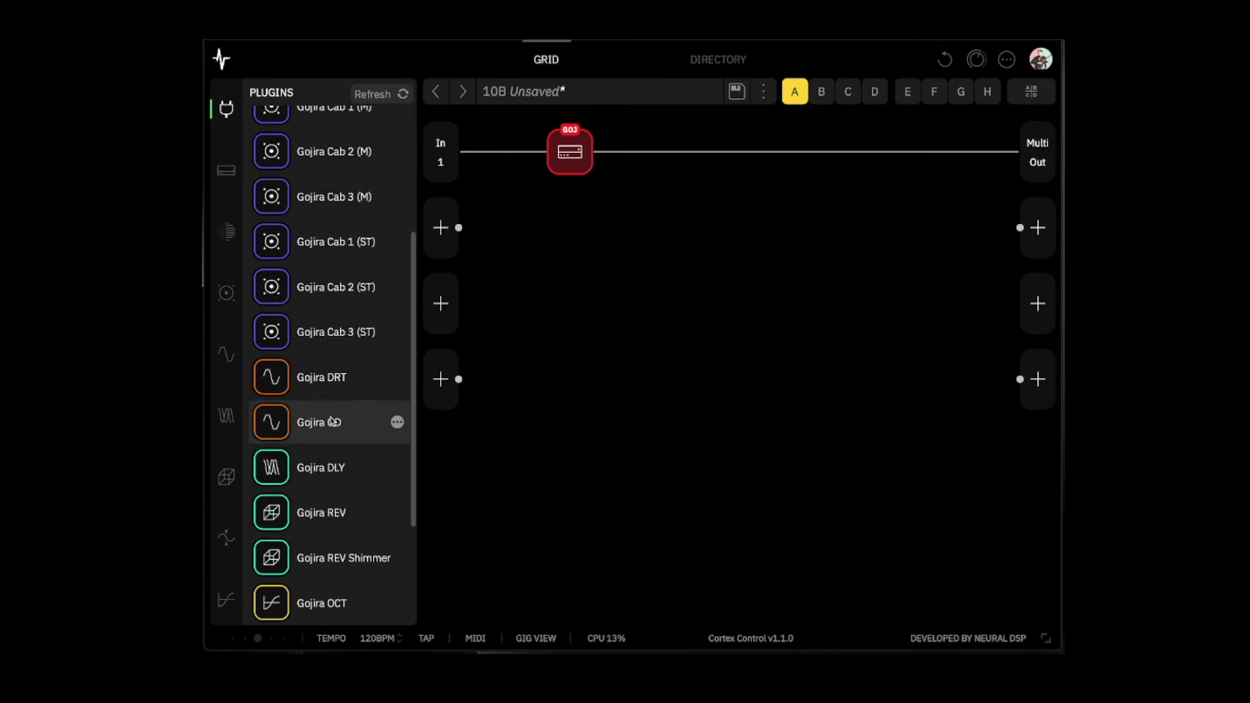
scroll(332, 422, "down", 10)
left_click_drag(319, 530, 502, 151)
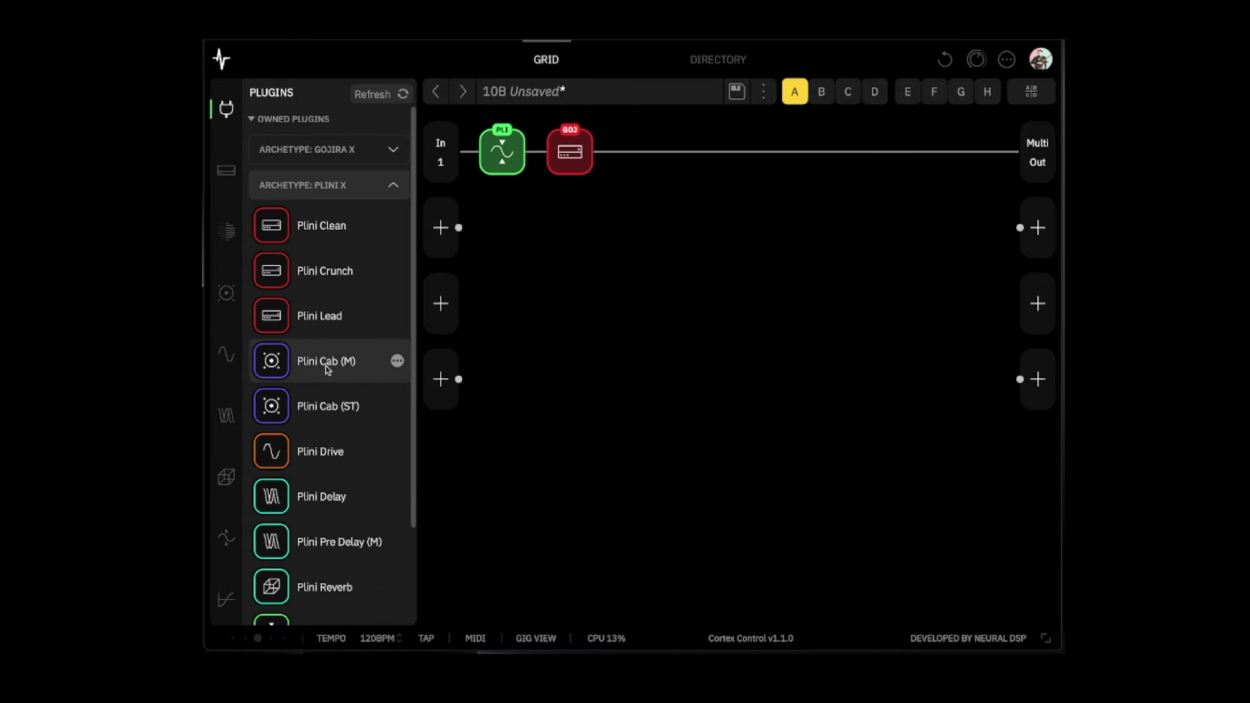
left_click_drag(325, 366, 637, 152)
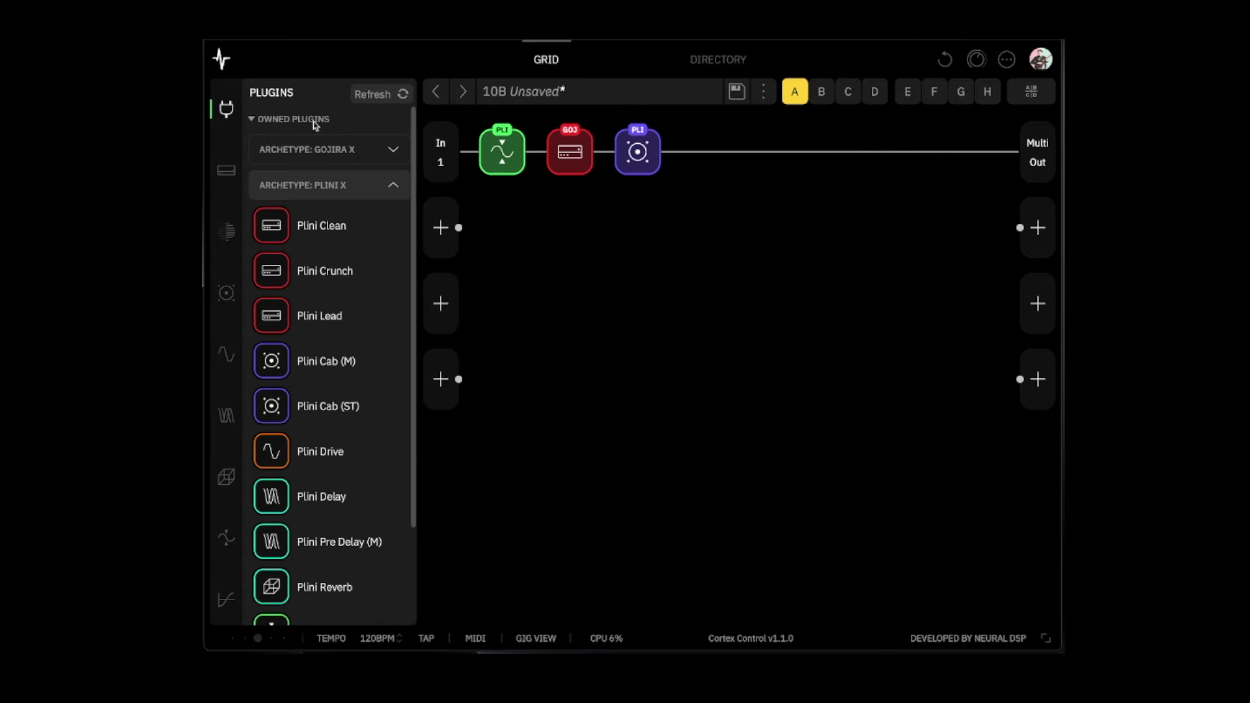
left_click_drag(638, 152, 775, 151)
left_click_drag(573, 153, 706, 153)
- Add Gojira CHR after the compressor and Gojira DLY and Gojira REV after the cab
scroll(337, 469, "down", 6)
left_click_drag(337, 522, 583, 155)
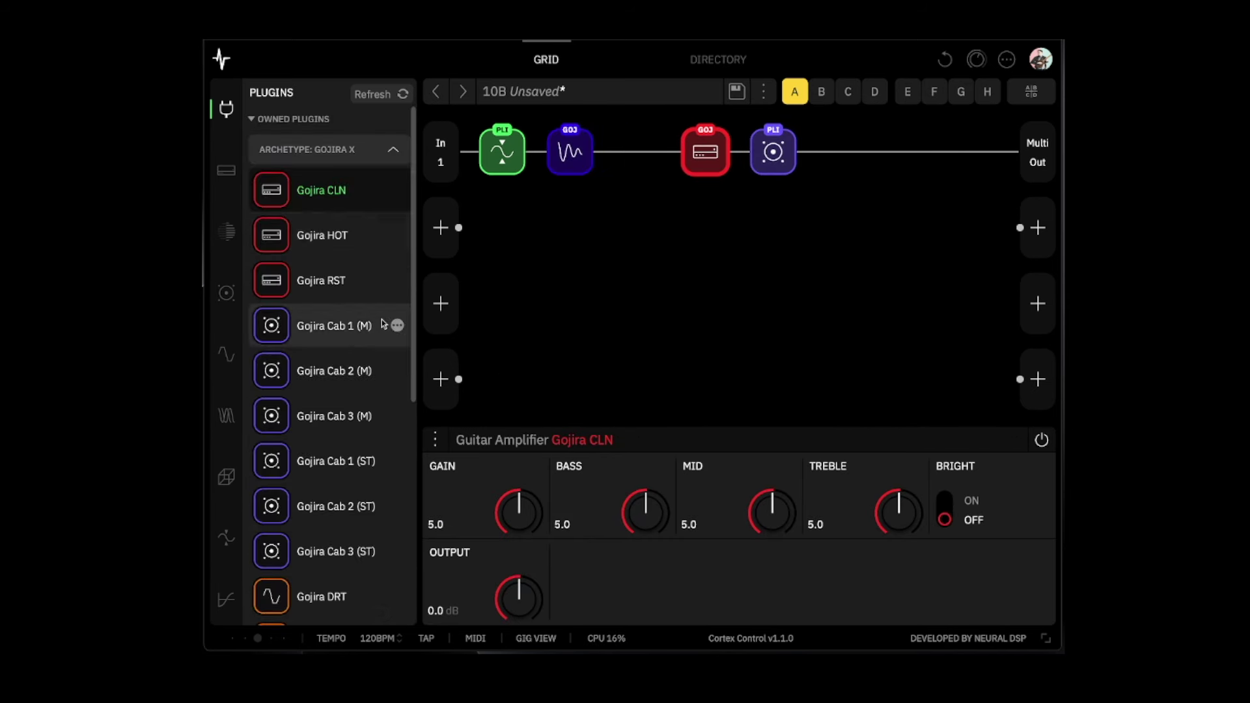
scroll(330, 402, "down", 5)
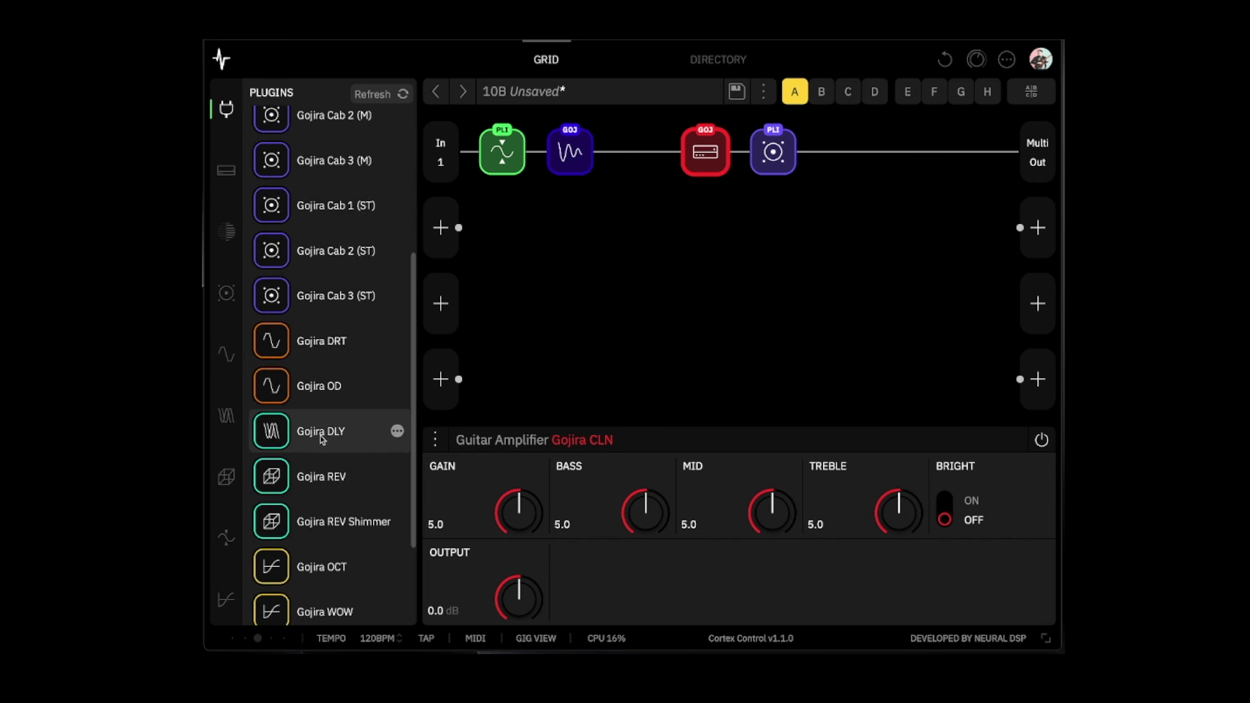
left_click_drag(321, 439, 840, 155)
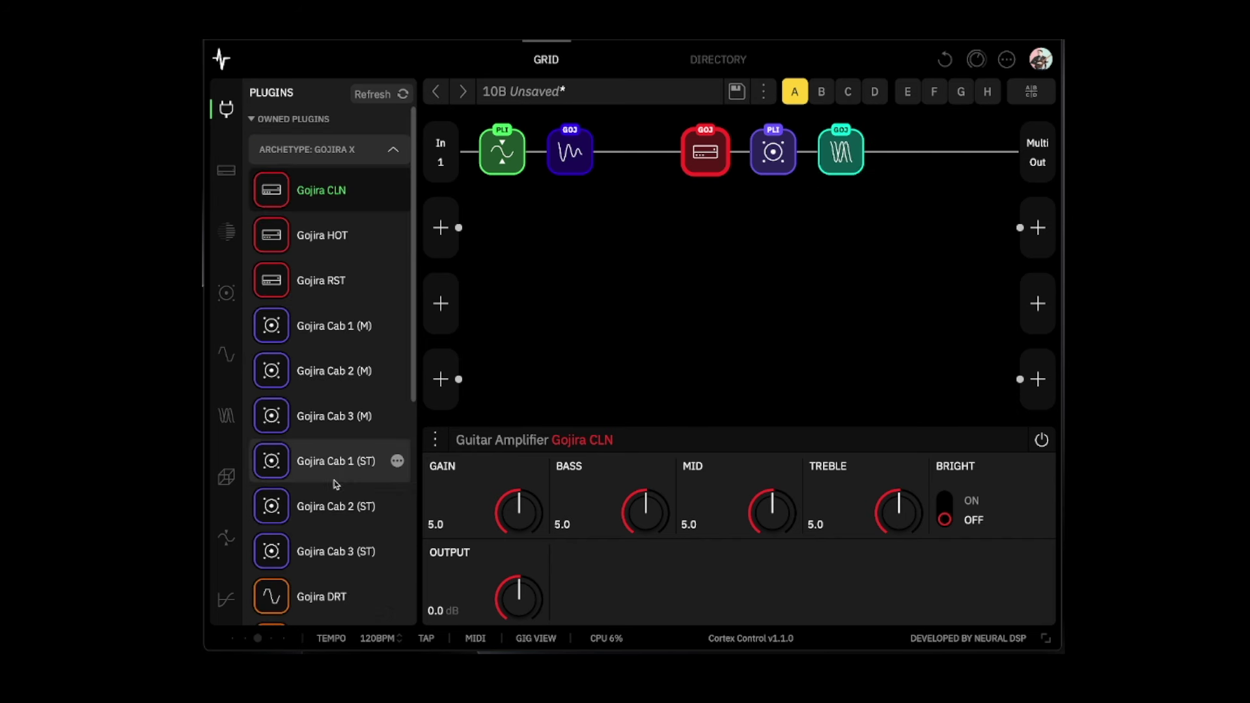
scroll(330, 425, "down", 5)
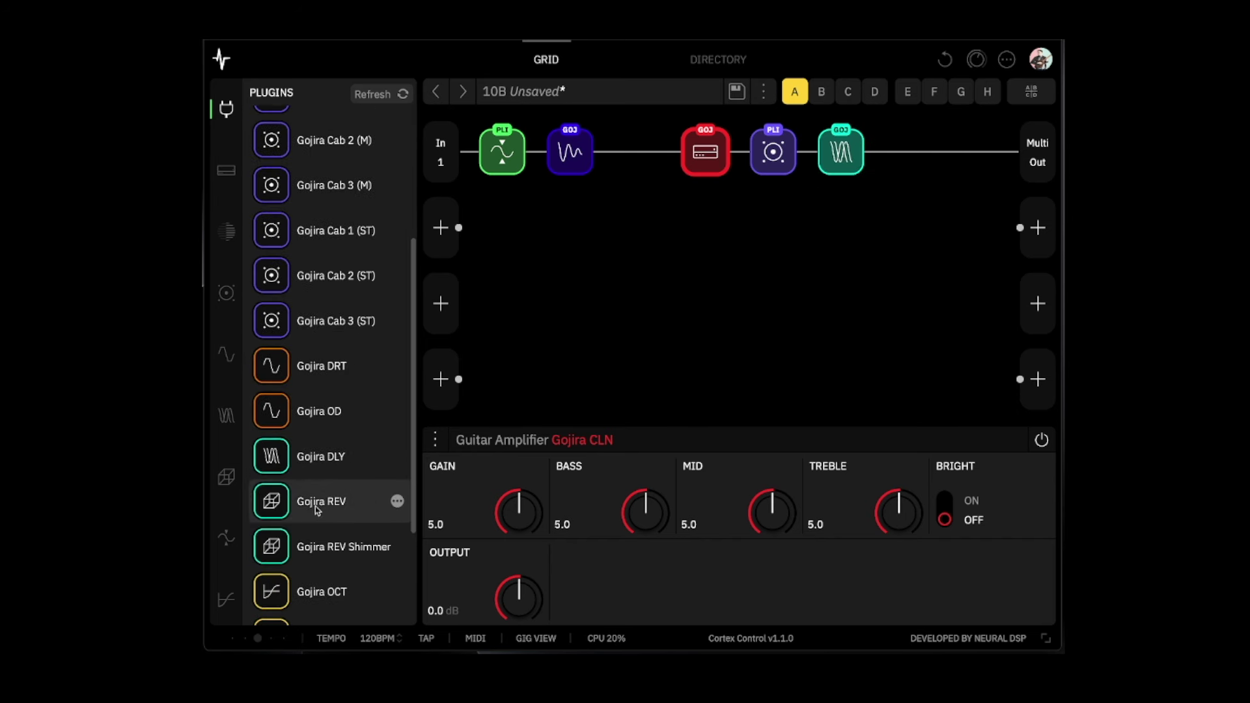
left_click_drag(315, 508, 911, 153)
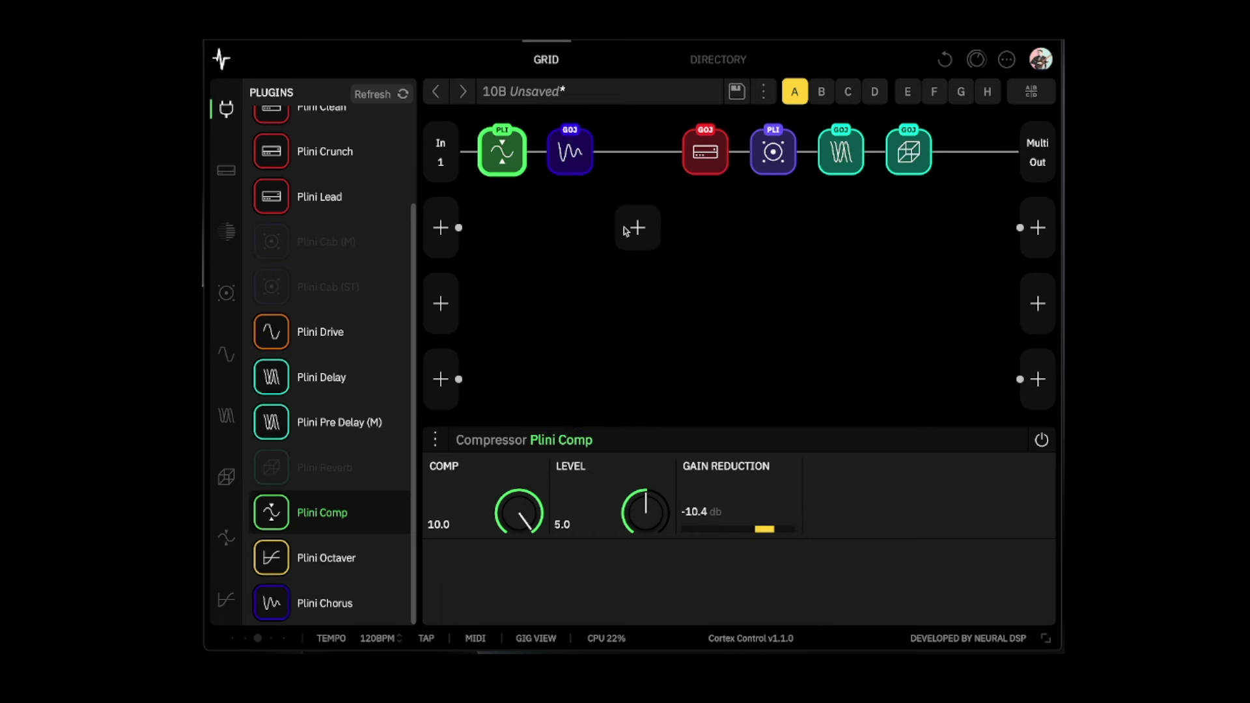
- Set the Gojira chorus to tempo sync at 1/8 with 63% depth and 80% mix
left_click(570, 152)
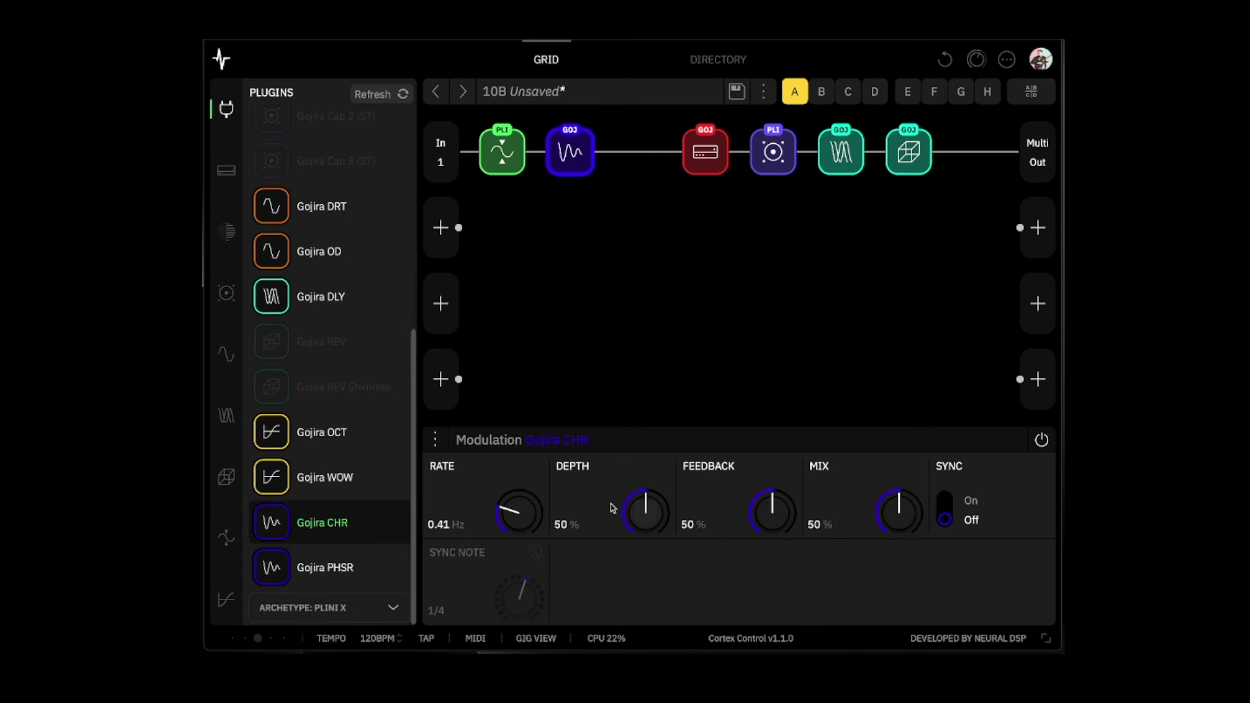
left_click_drag(519, 516, 521, 466)
left_click_drag(517, 511, 519, 455)
left_click_drag(661, 527, 646, 476)
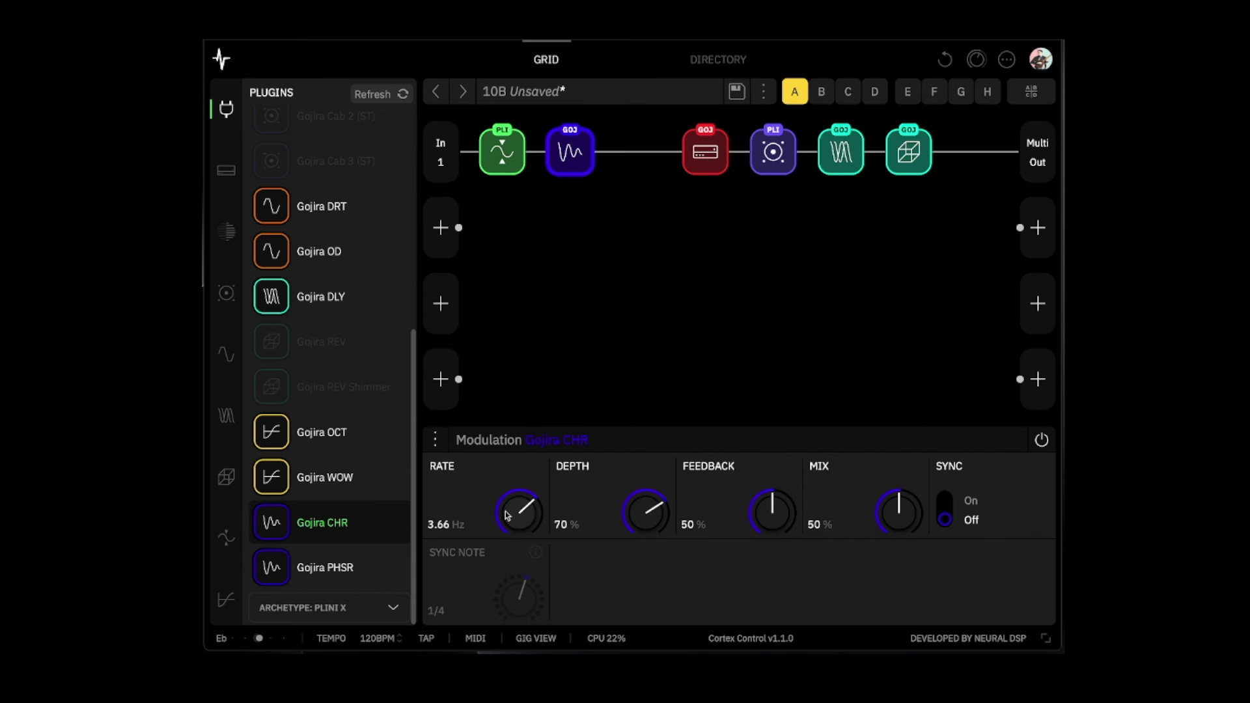
left_click_drag(507, 515, 525, 538)
left_click(948, 506)
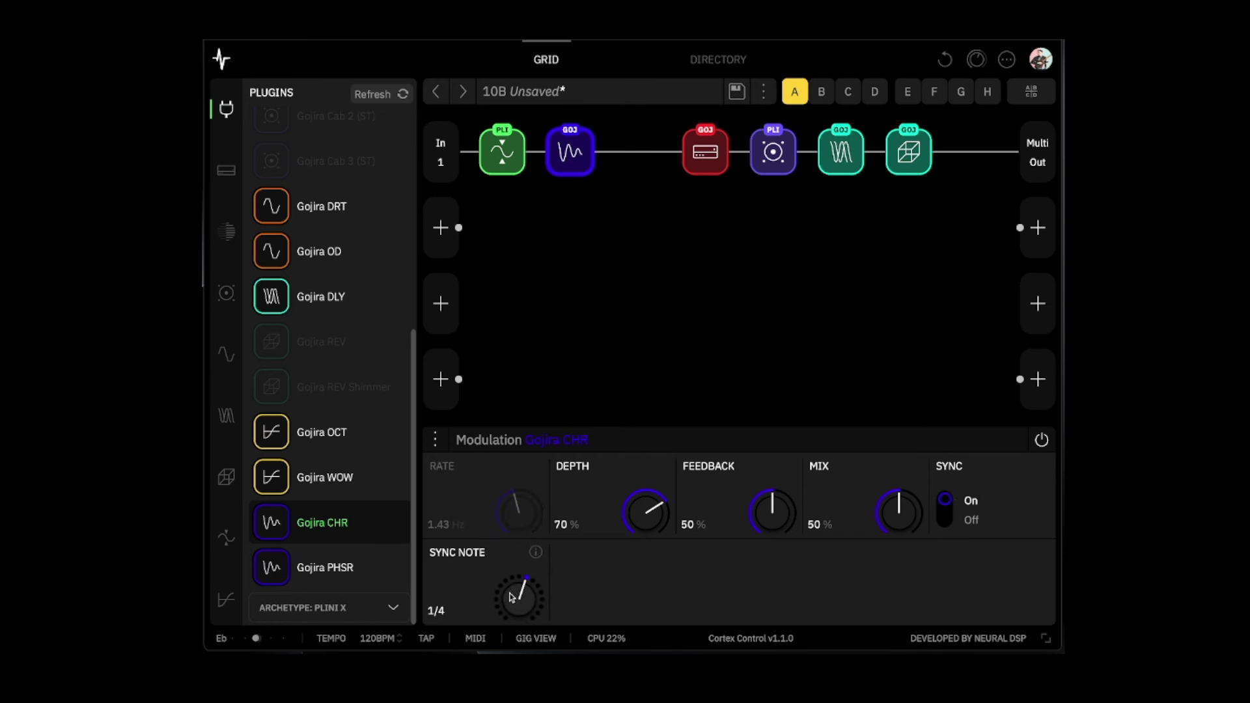
left_click_drag(512, 597, 525, 638)
left_click_drag(622, 515, 653, 475)
left_click_drag(899, 508, 899, 458)
left_click_drag(673, 549, 649, 575)
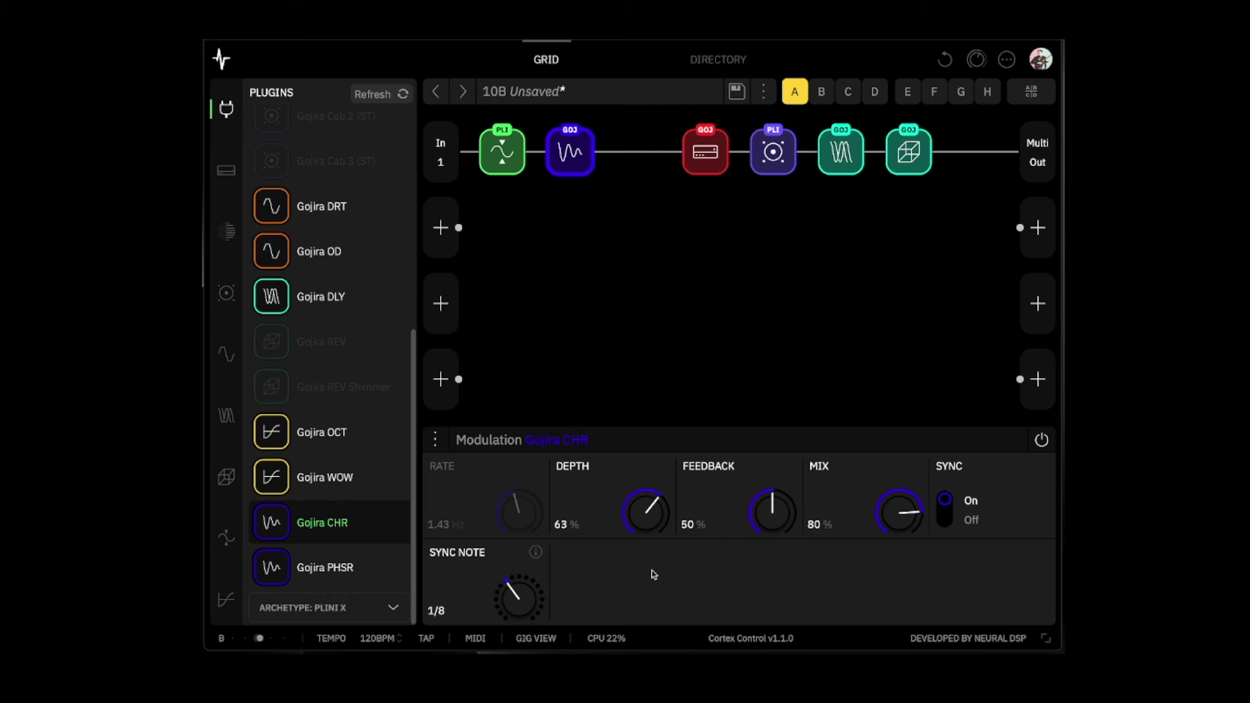
- Inspect the Gojira DLY, Gojira REV (Shimmer preview) and Plini Comp block settings
left_click(854, 154)
left_click(851, 273)
left_click(908, 152)
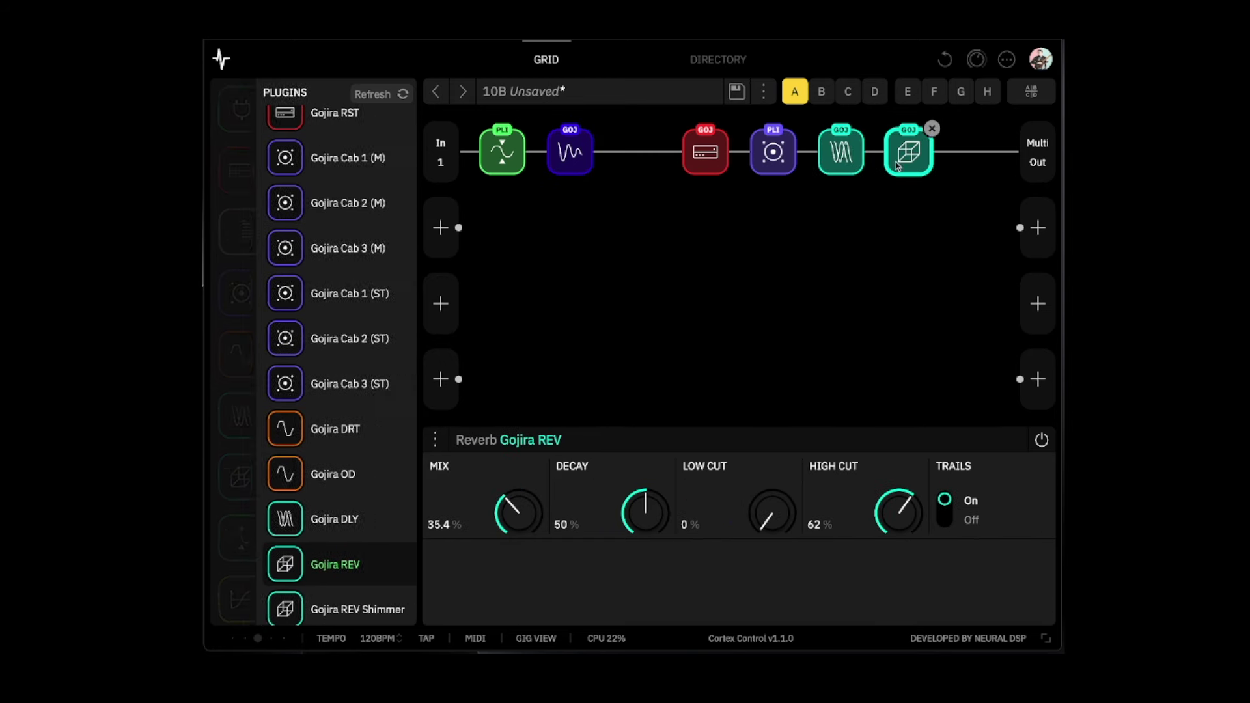
left_click(330, 608)
left_click(568, 156)
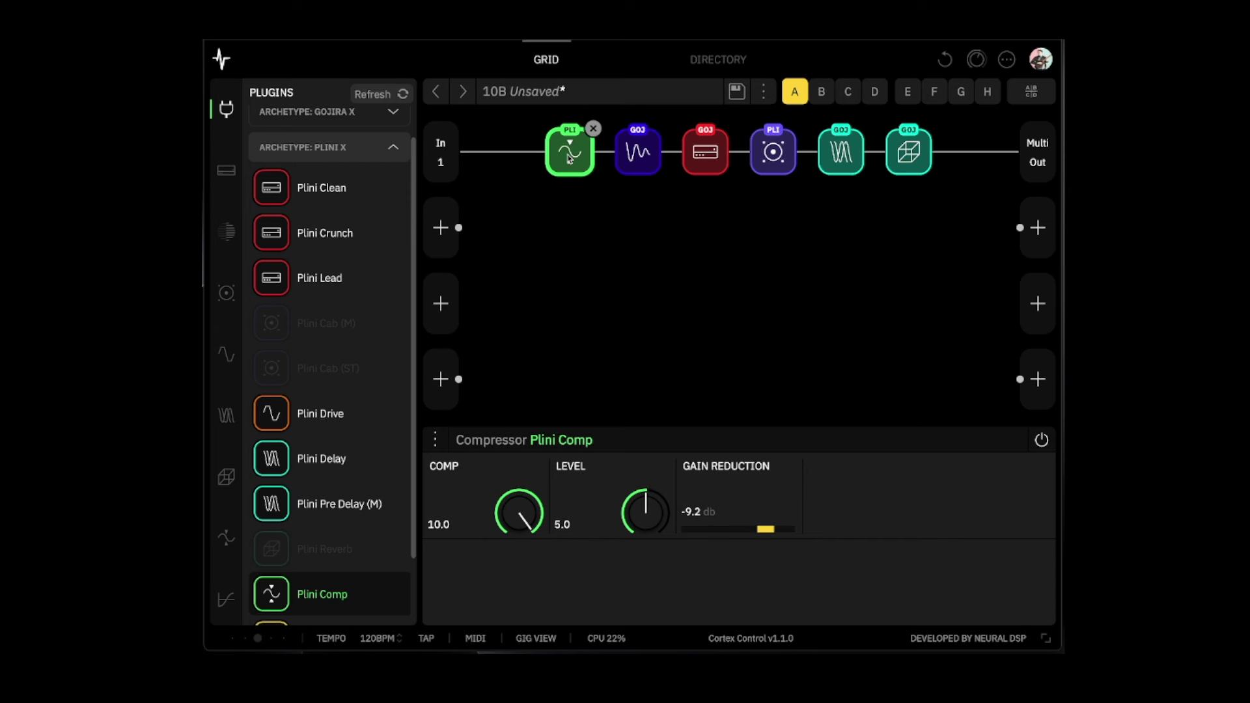
- Set Gojira CLN's Bass to 3.4 with Bright on, then bring up the 10B save prompt
left_click(705, 153)
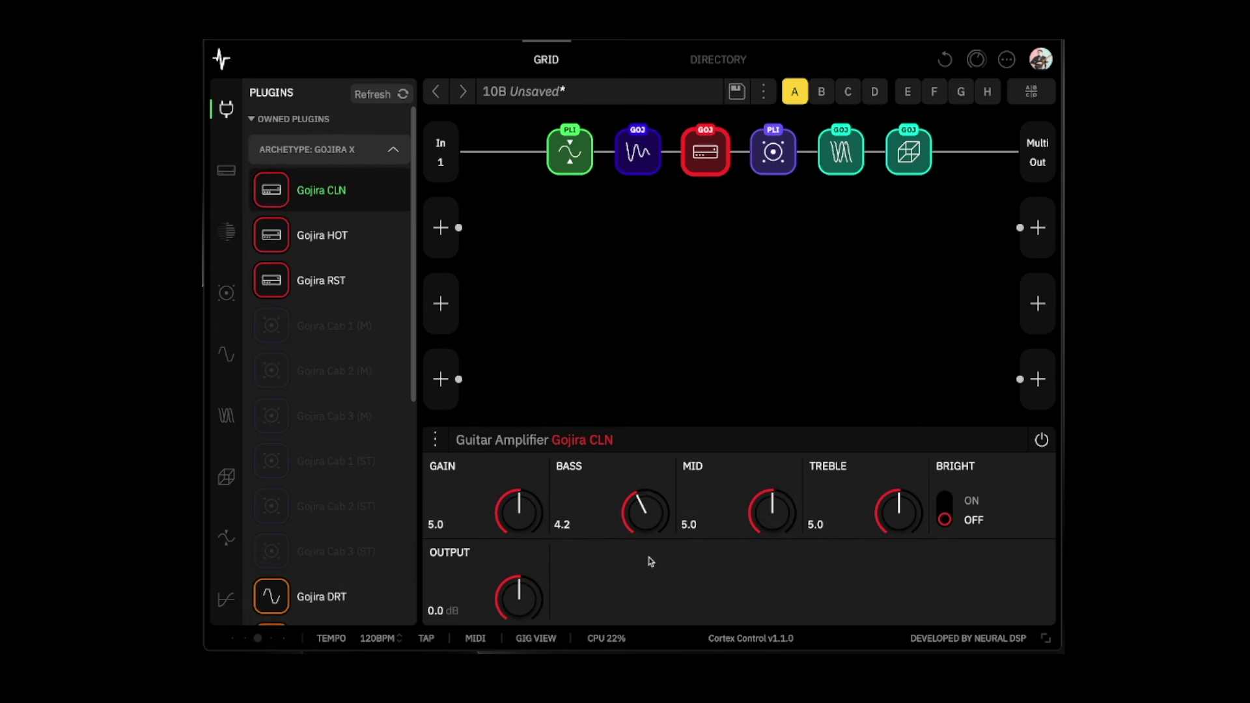
left_click(945, 503)
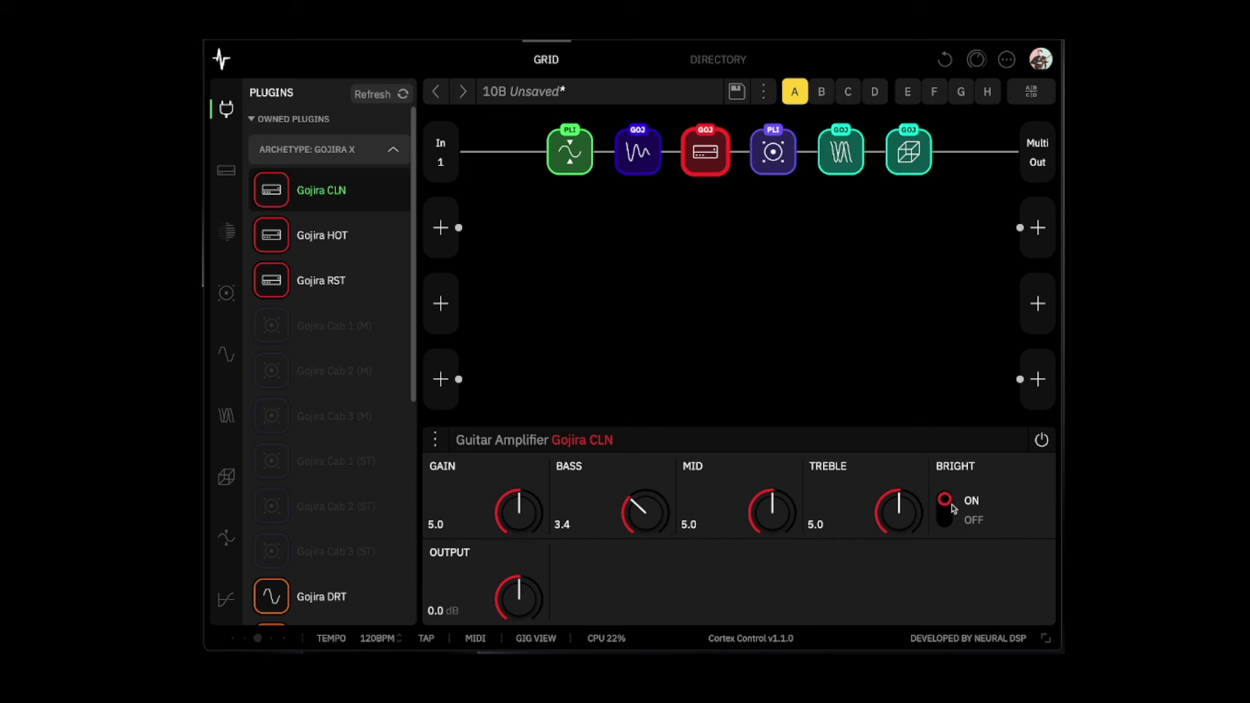
left_click(764, 91)
left_click(684, 117)
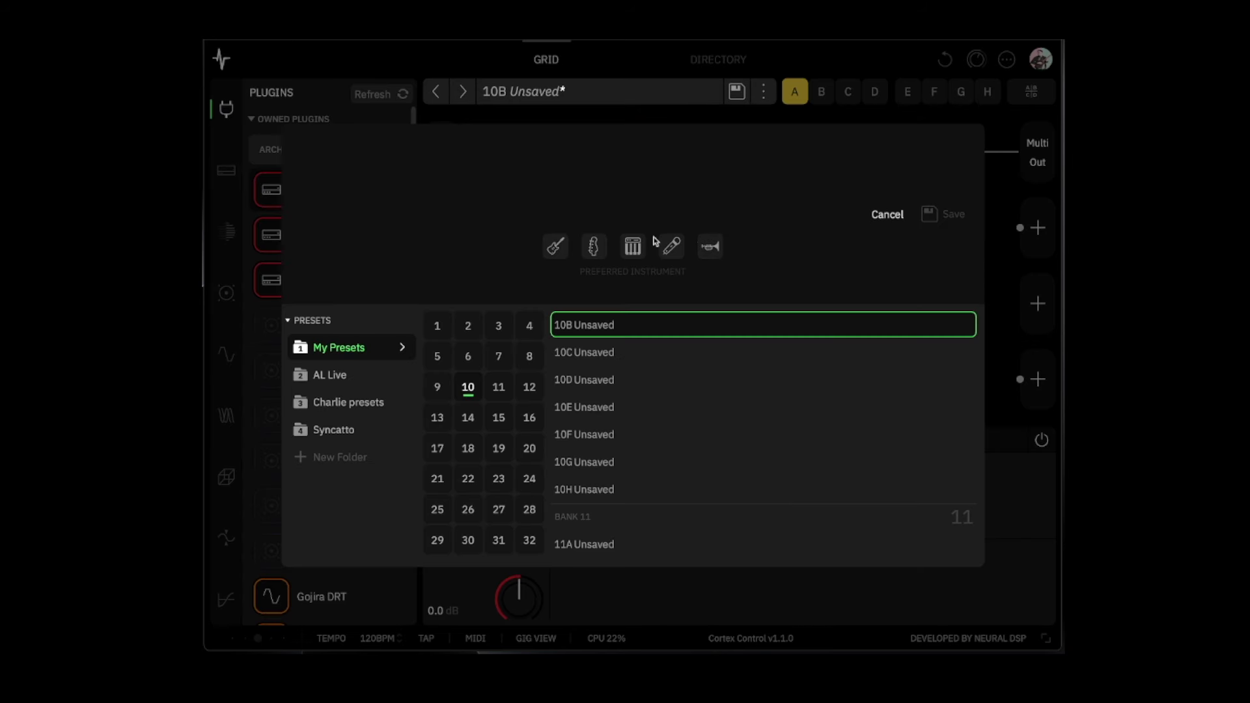
- Name the preset 'Trippyy Clean' and confirm saving it to slot 10B
type("Trippy")
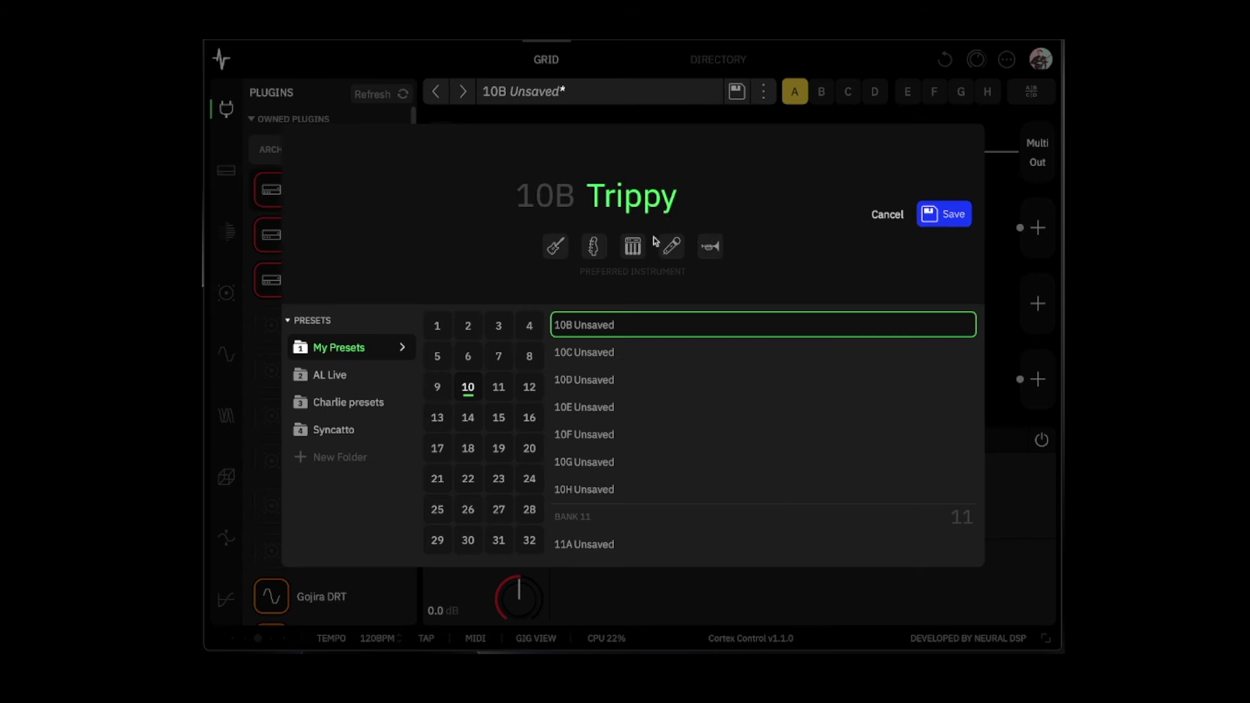
type("y Clean")
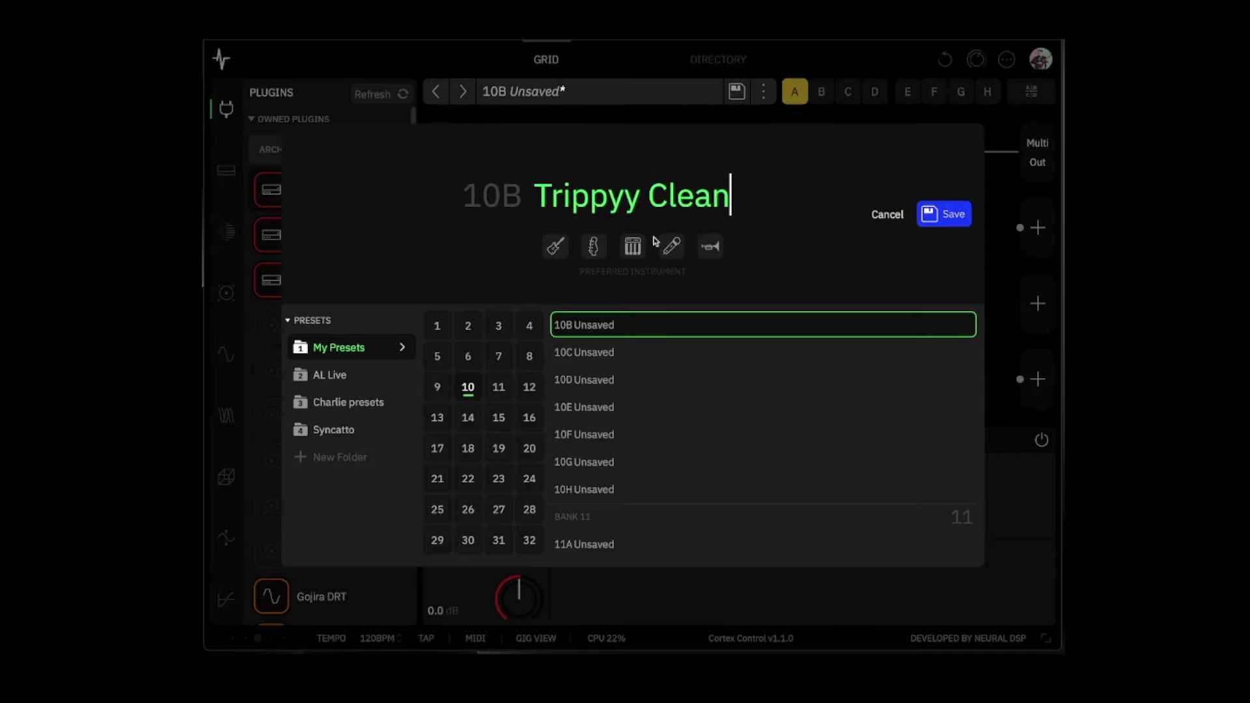
key("Return")
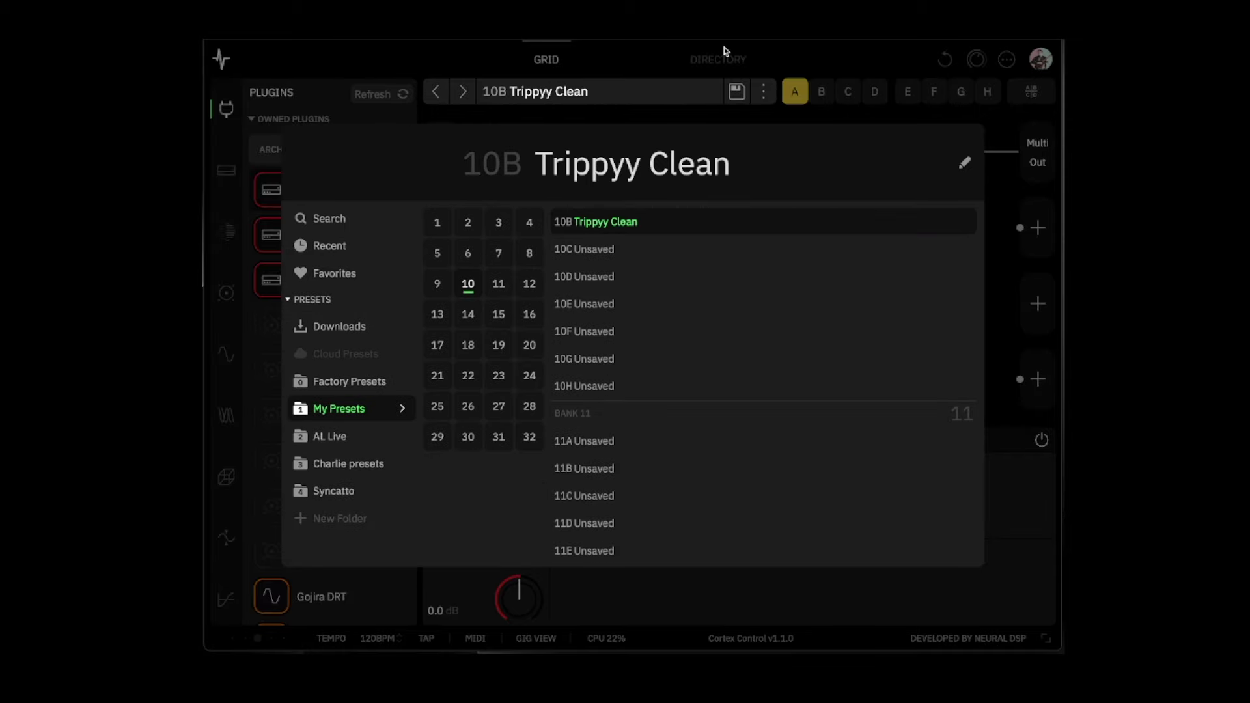